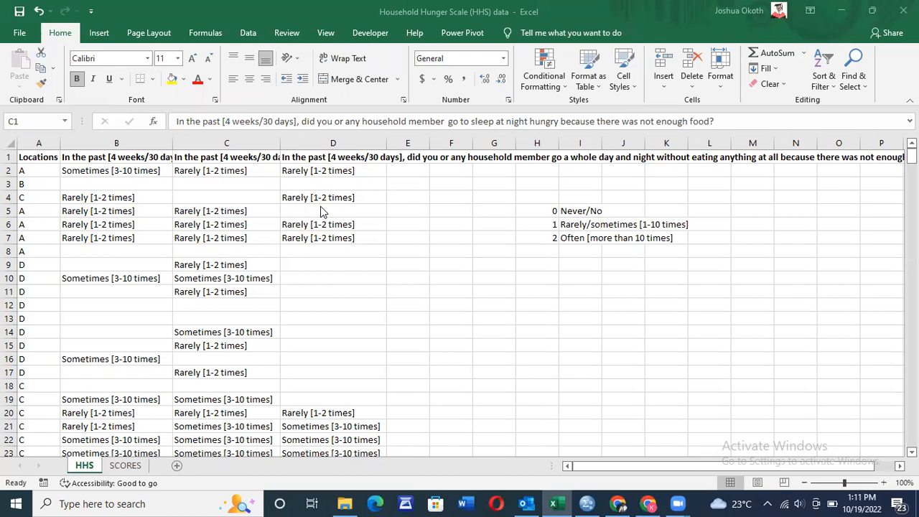
- Review the full household hunger questions in header cells B1, C1 and D1 and the responses below them
left_click(90, 157)
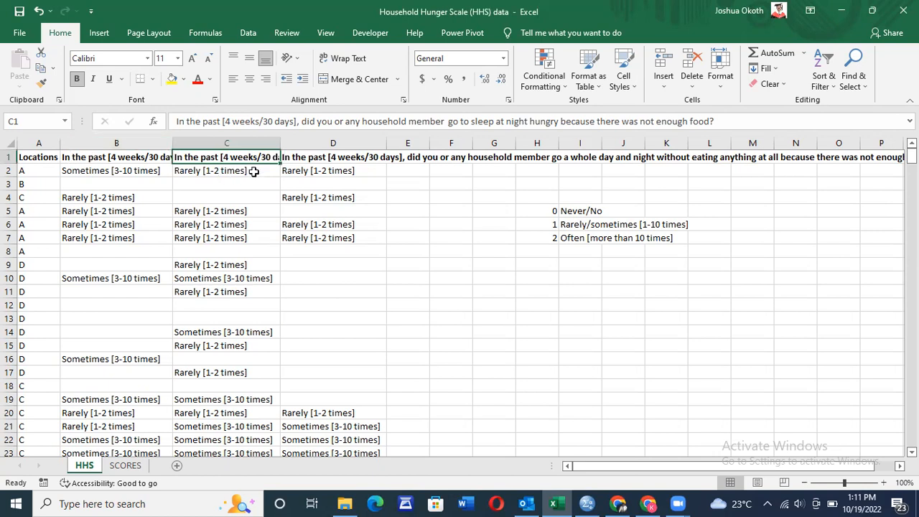
left_click(127, 159)
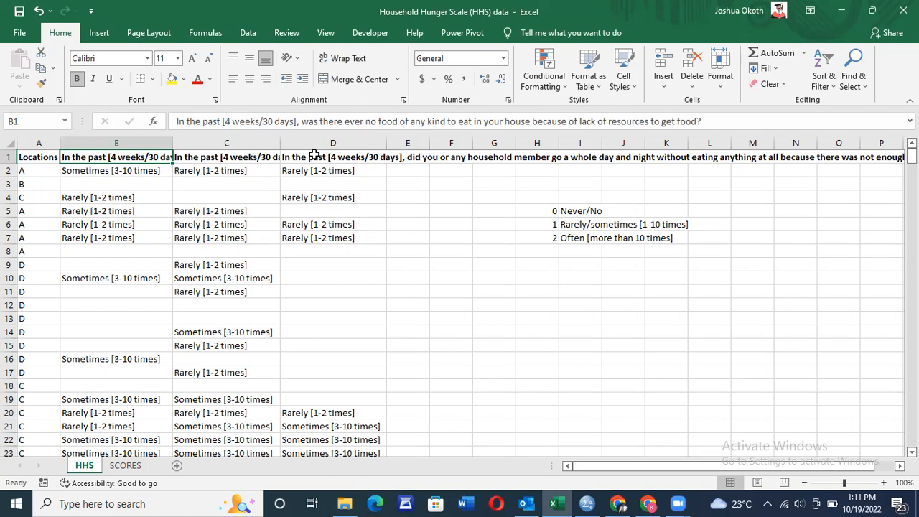
left_click(660, 121)
left_click(334, 160)
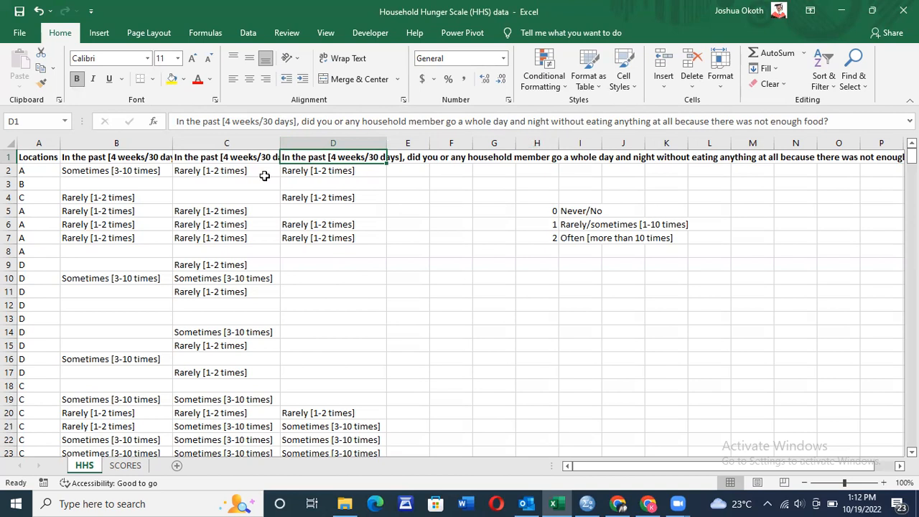
left_click(214, 180)
left_click(207, 170)
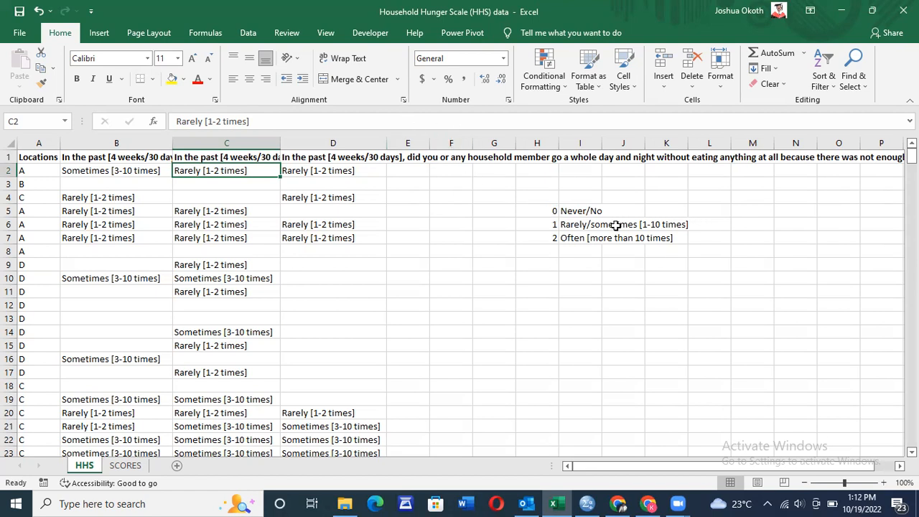
- Compare the score legend in H5:I7 with the recorded responses and check the score categories on the SCORES sheet
left_click(561, 212)
left_click(551, 213)
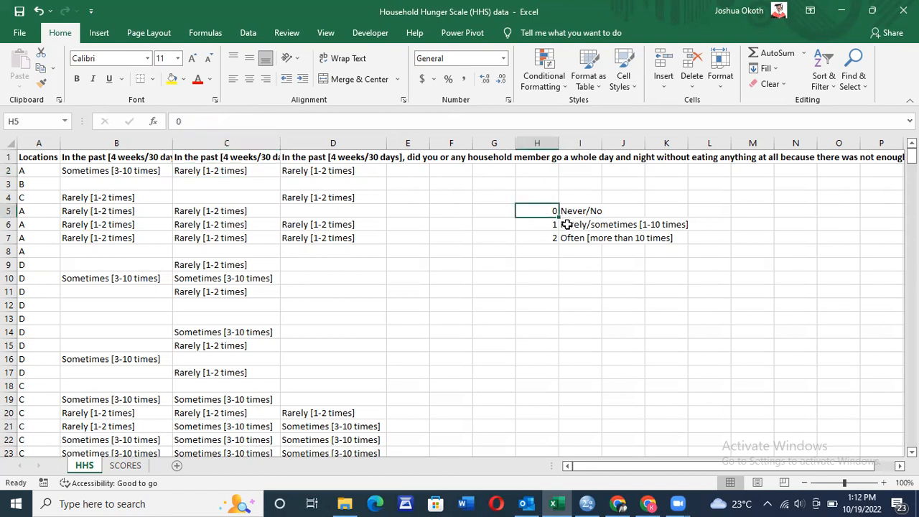
left_click(555, 226)
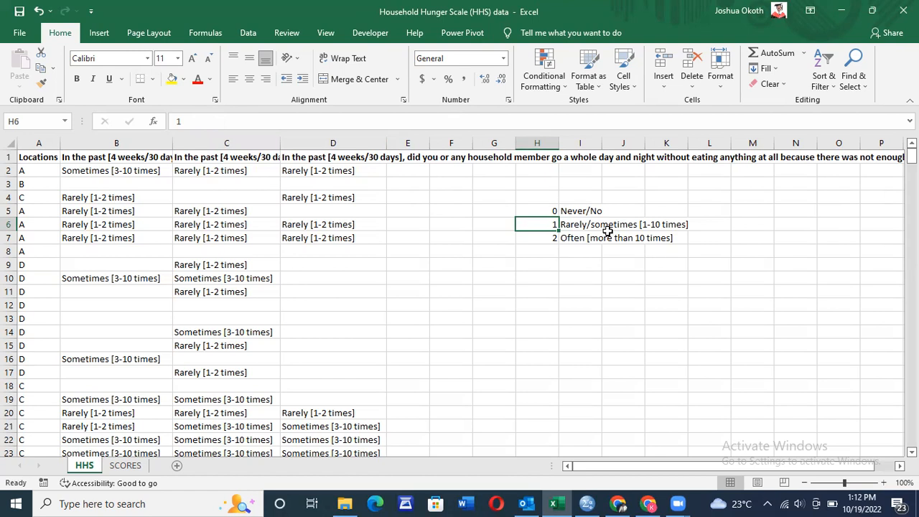
left_click(316, 228)
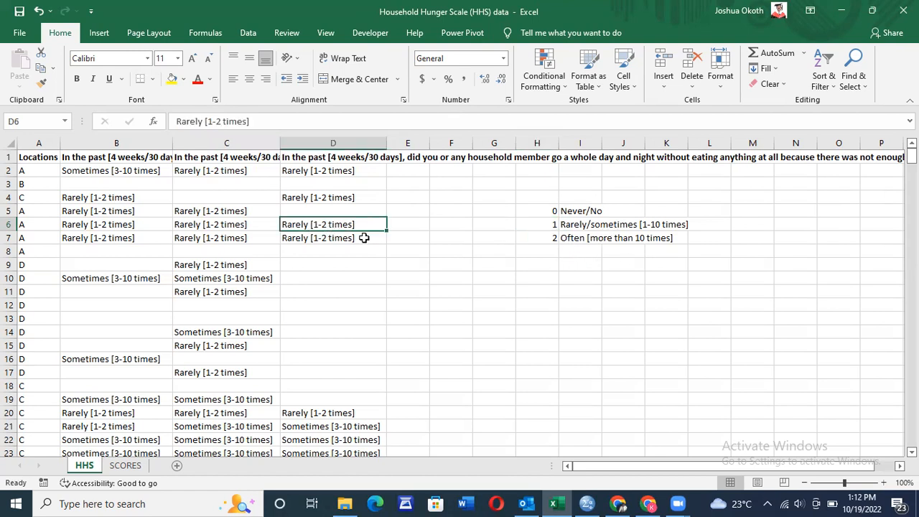
left_click(213, 280)
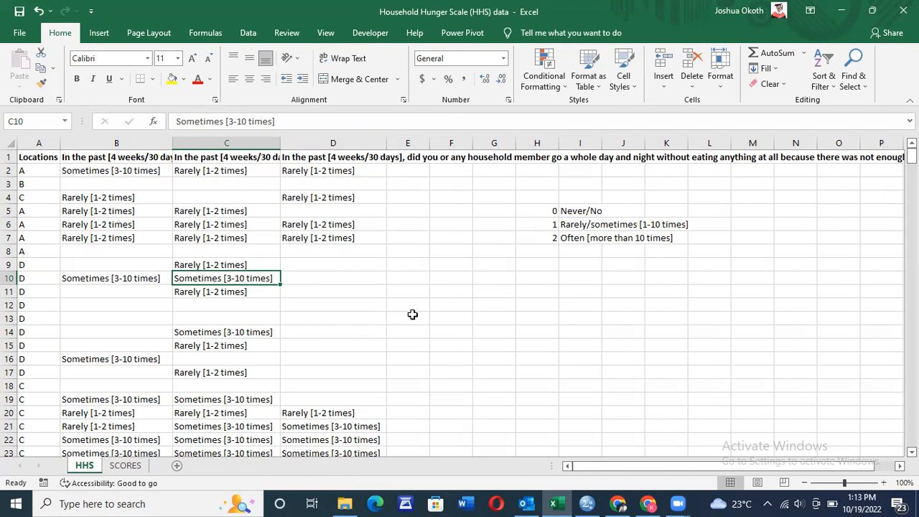
left_click(143, 466)
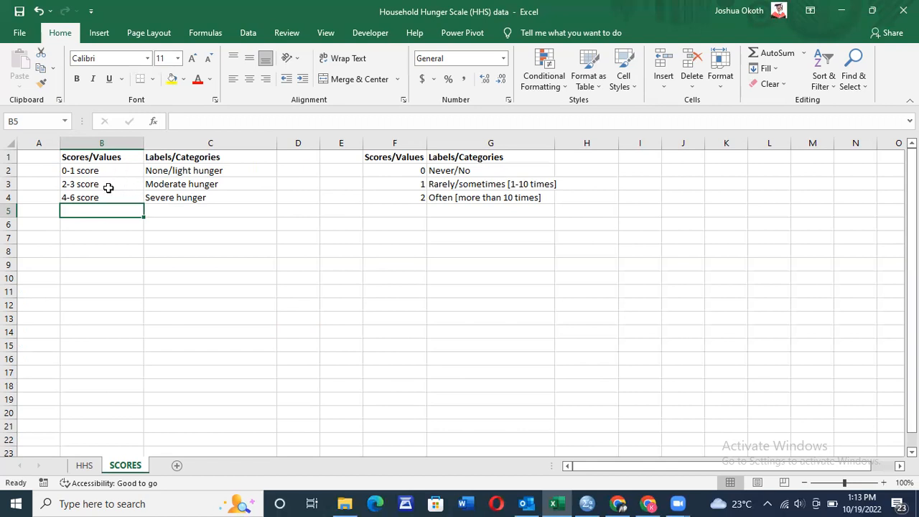
left_click(83, 466)
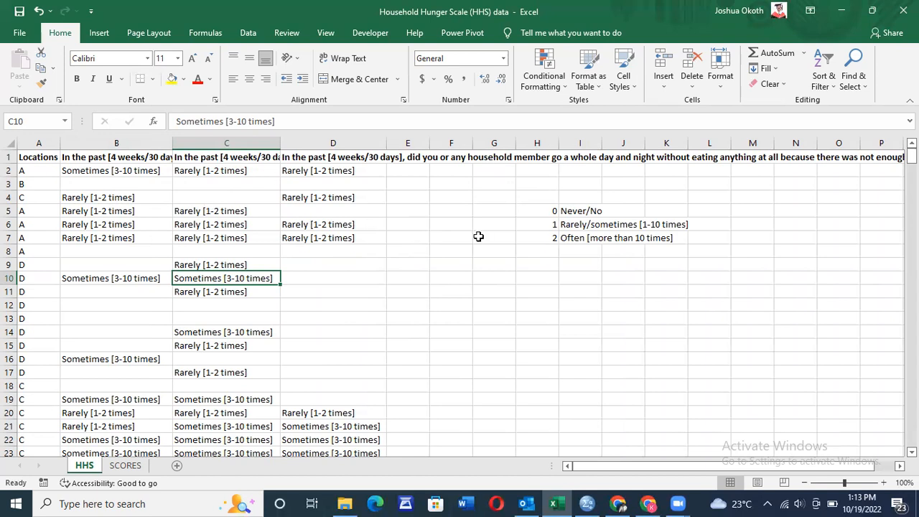
- Delete the score legend in H5:K8 of the HHS sheet
left_click_drag(552, 211, 645, 244)
key("Delete")
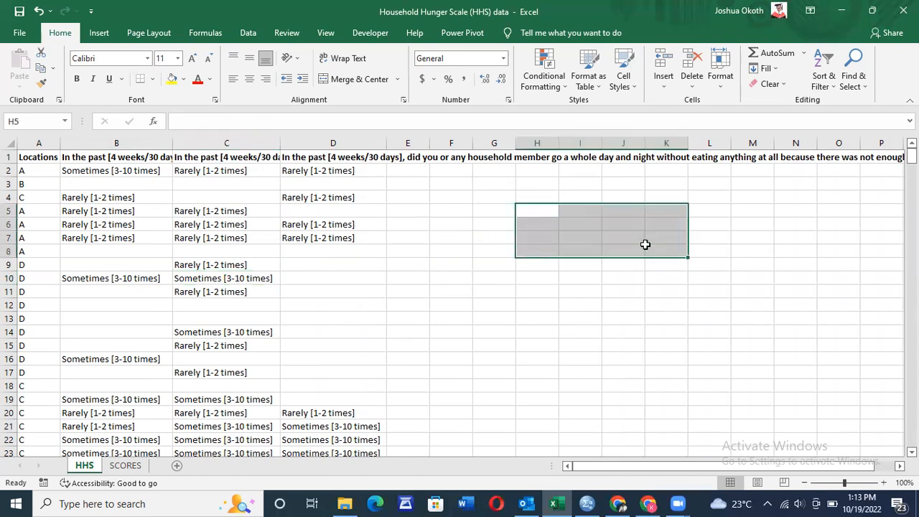
left_click(230, 187)
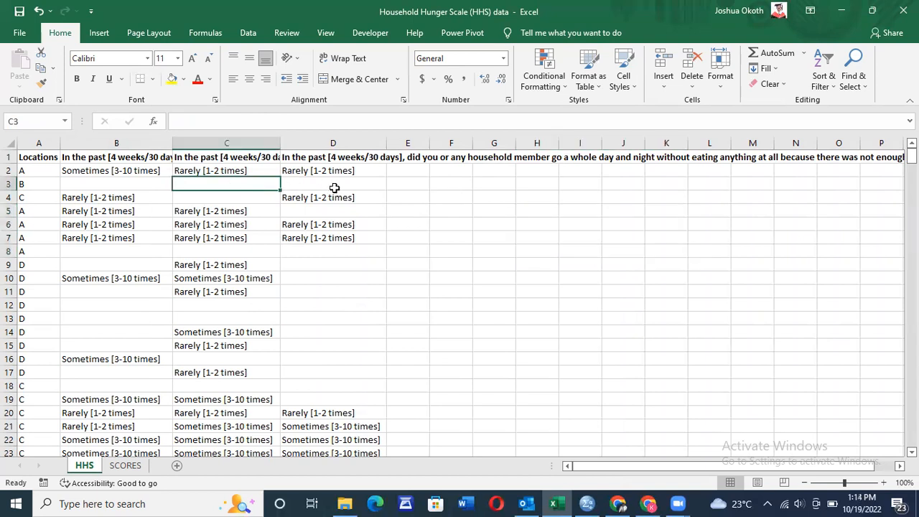
left_click(326, 264)
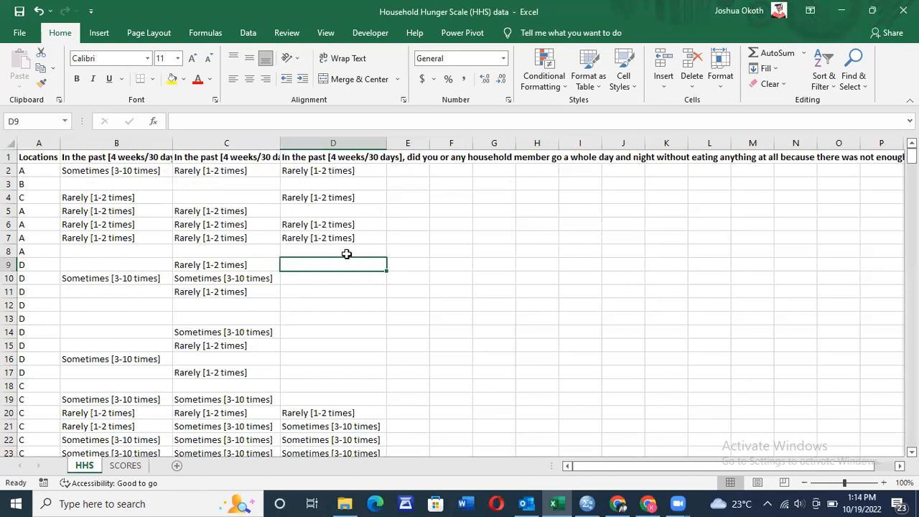
left_click(858, 85)
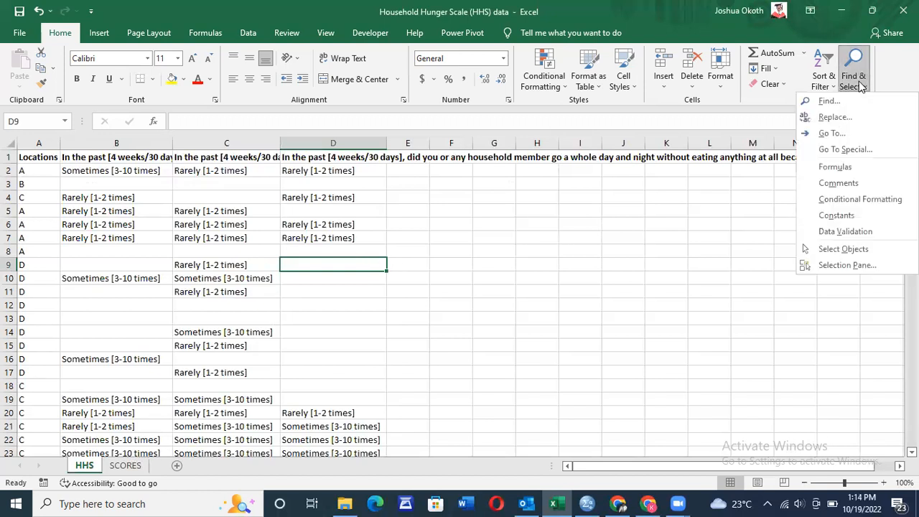
left_click(854, 150)
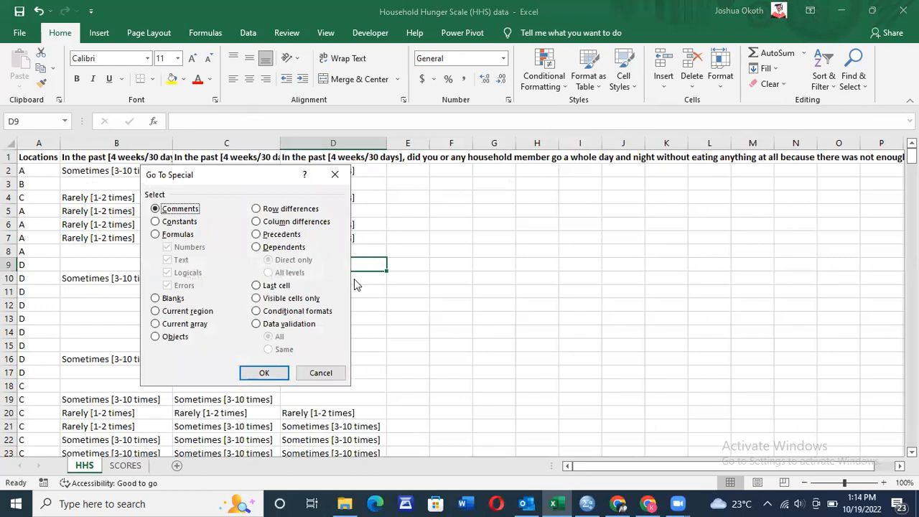
left_click(334, 175)
- Select all blank cells on the HHS sheet with Go To Special and fill them with 0
left_click(852, 74)
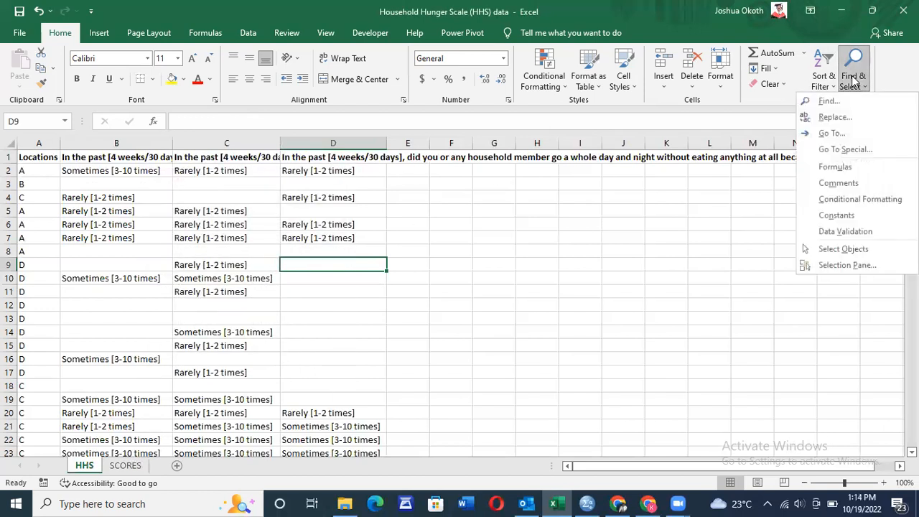
left_click(841, 150)
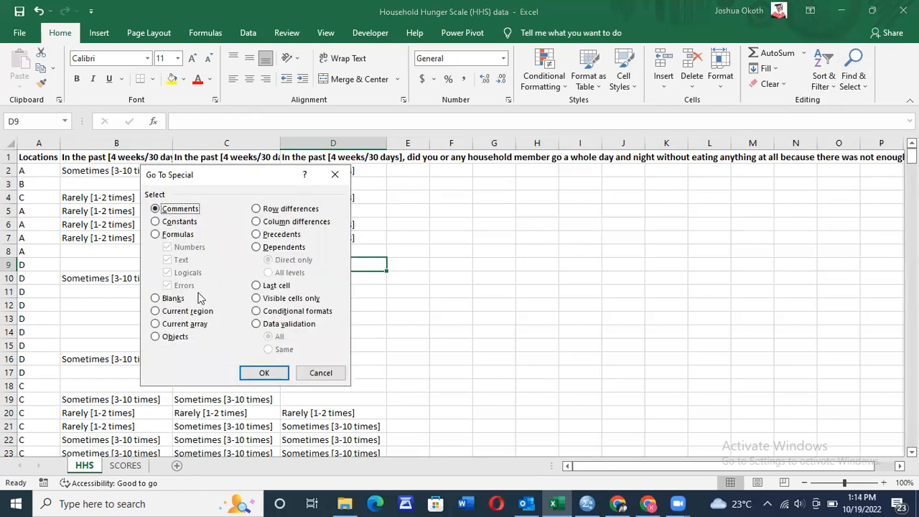
left_click(155, 298)
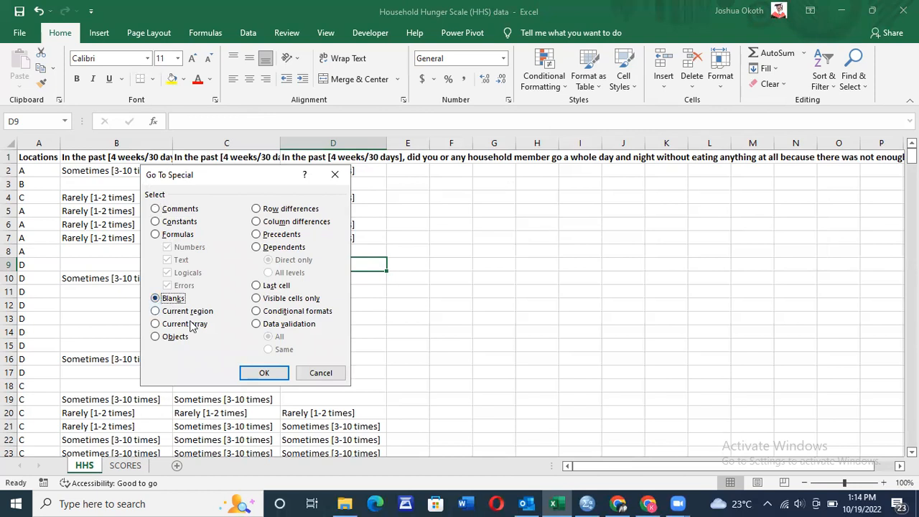
left_click(263, 374)
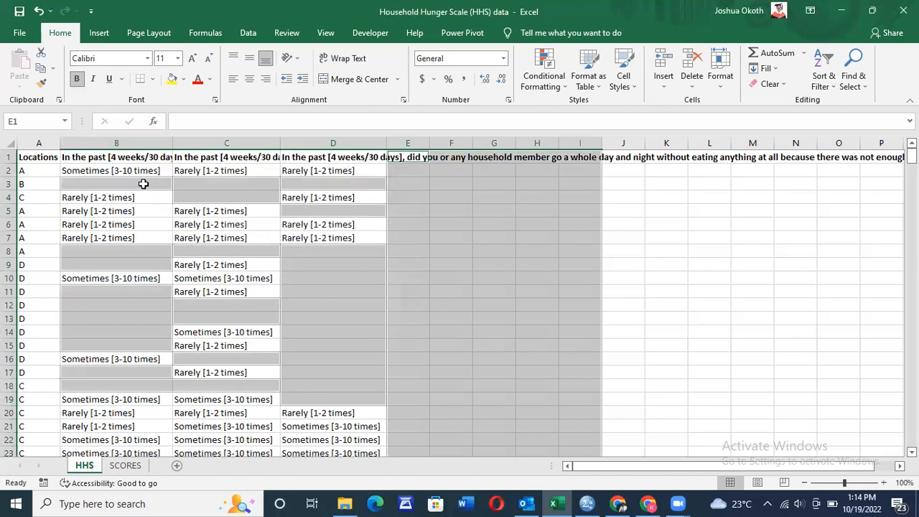
type("0")
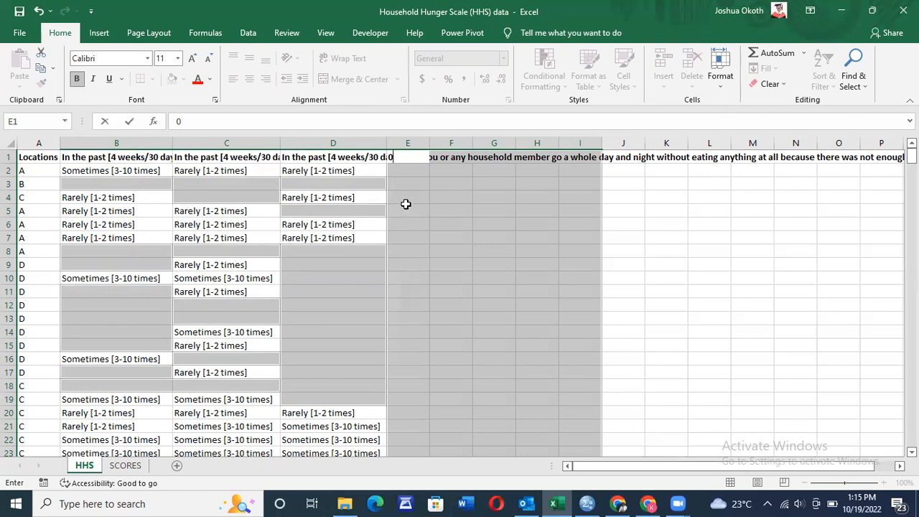
key("ctrl+Return")
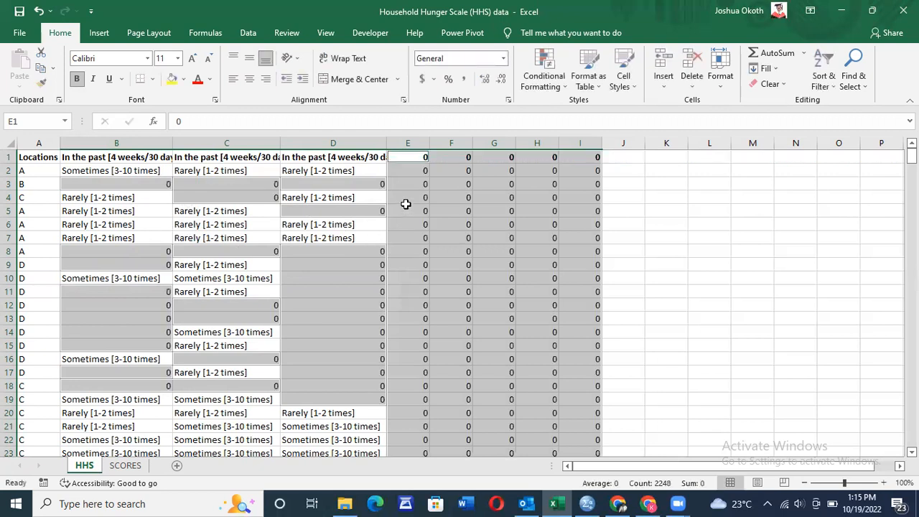
- Clear the contents of columns E through I to remove the surplus zeros outside the response data
left_click(412, 141)
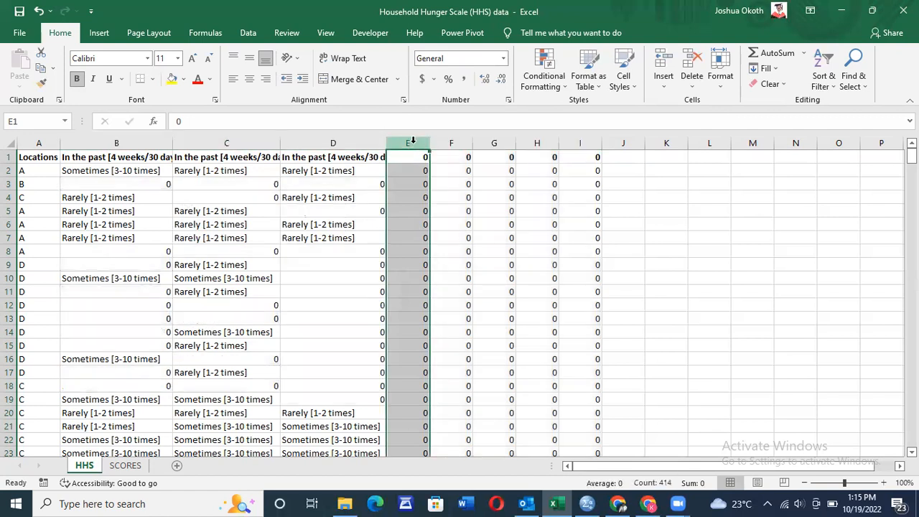
key("shift+Right")
key("shift+Right")
key("shift+Right")
key("shift+Right")
right_click(414, 146)
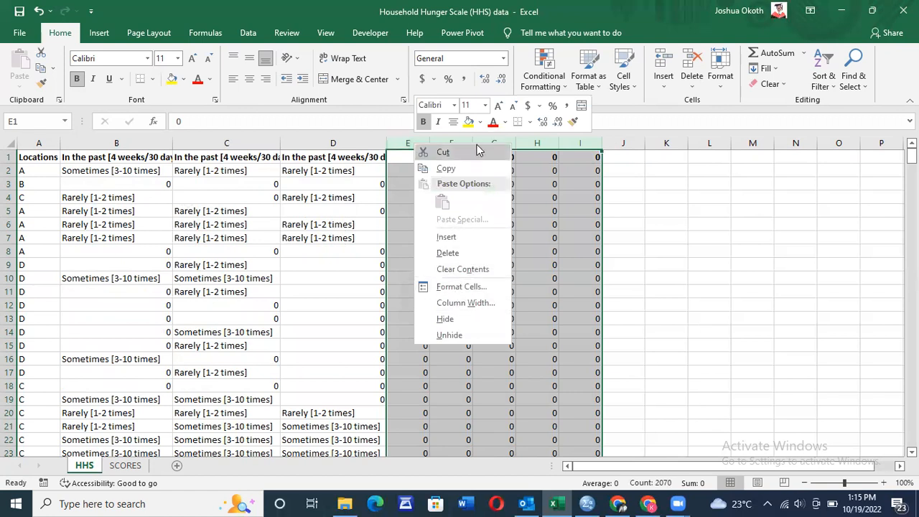
left_click(470, 270)
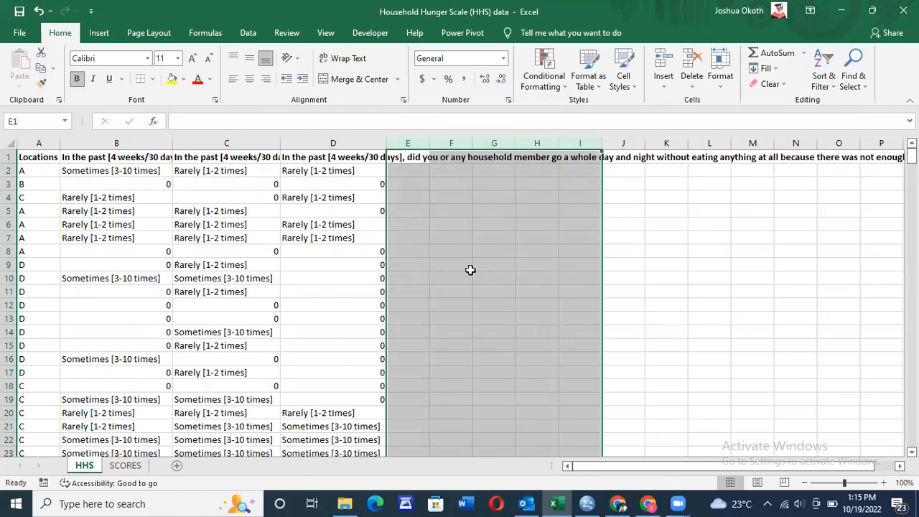
- Replace all "Rarely [1-2 times]" responses on the HHS sheet with 1
left_click(265, 212)
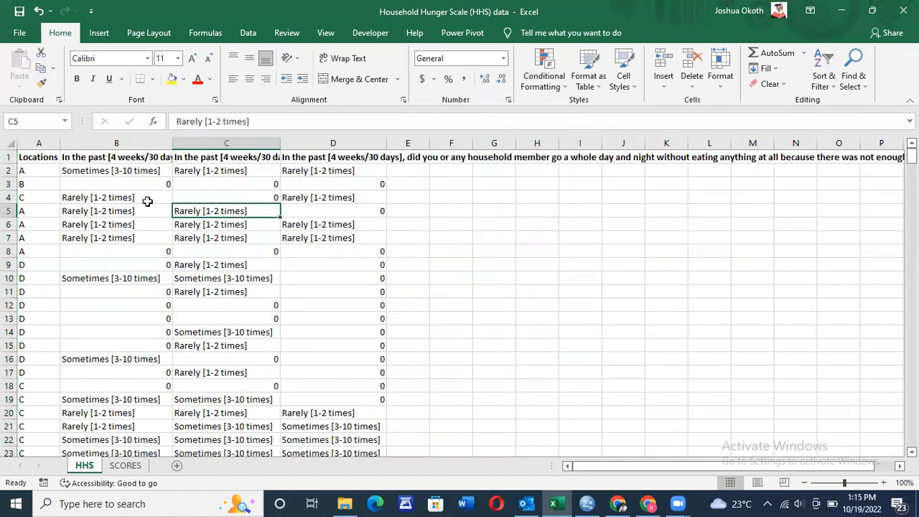
left_click(105, 198)
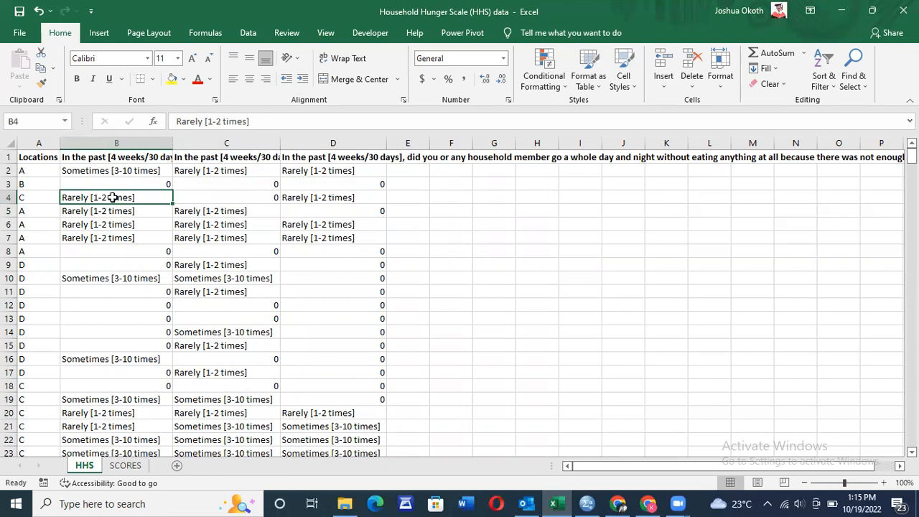
key("ctrl+c")
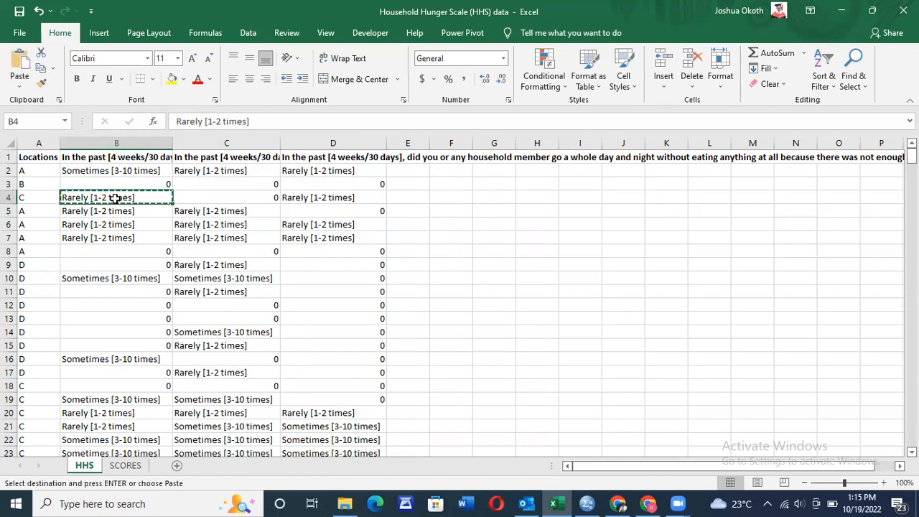
left_click(850, 81)
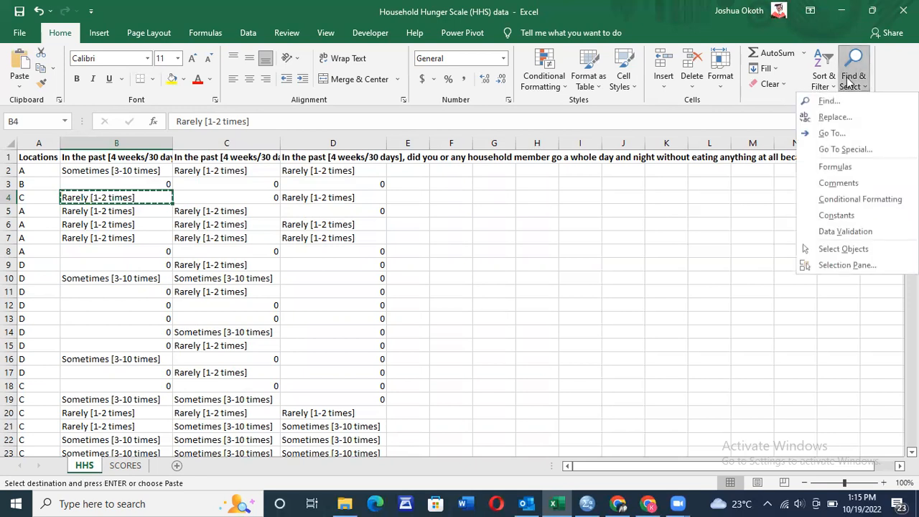
left_click(835, 119)
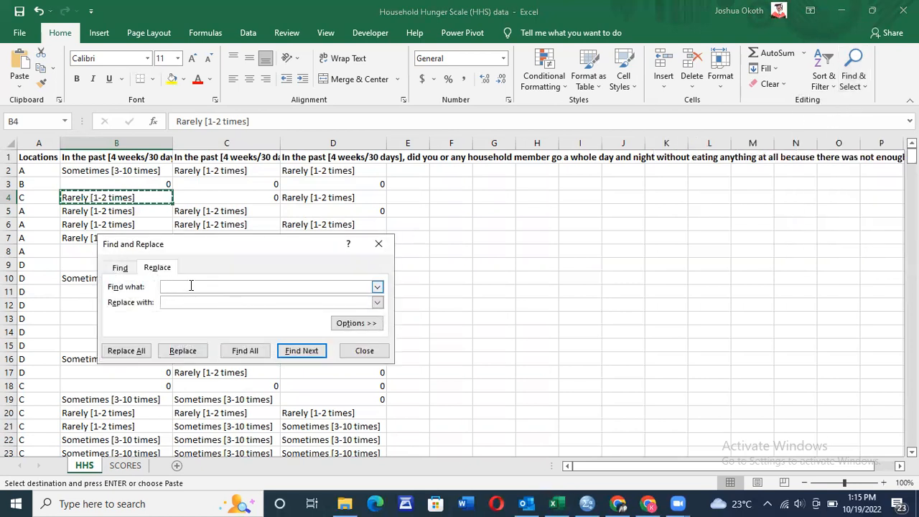
key("ctrl+v")
left_click(225, 302)
left_click(126, 350)
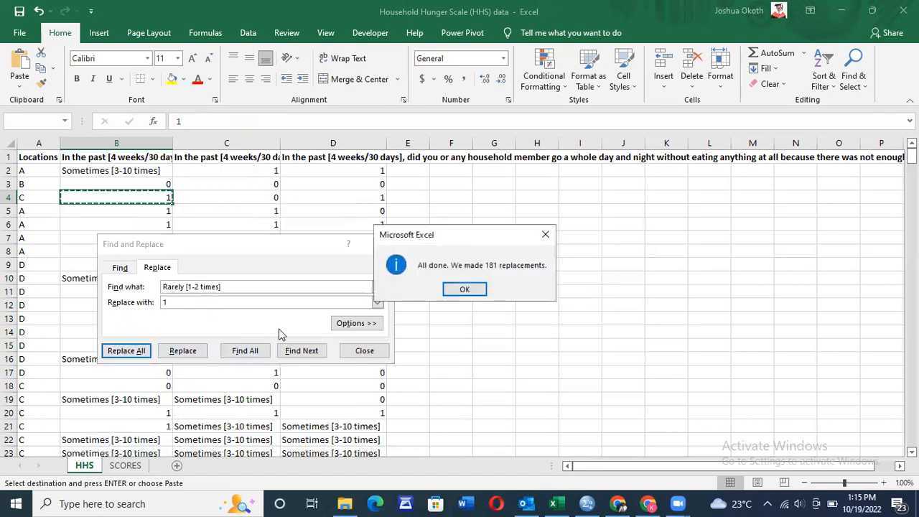
left_click(464, 290)
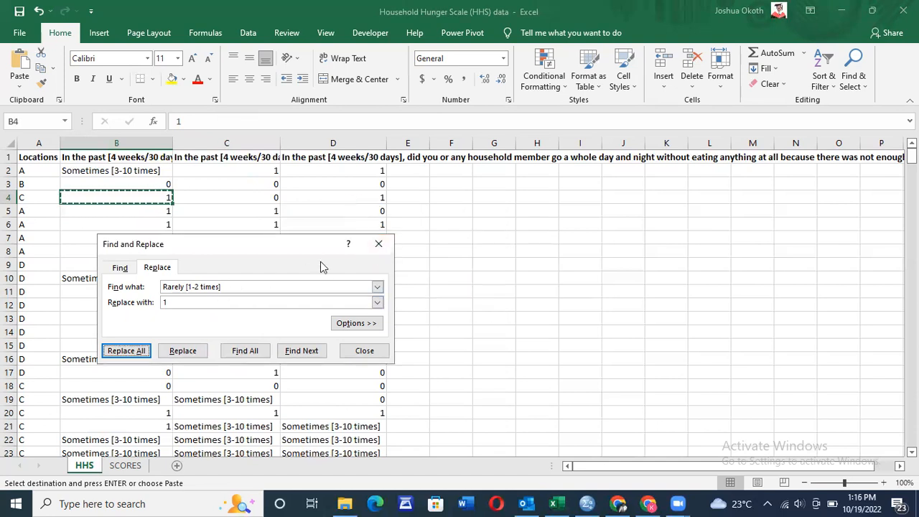
- Replace all "Sometimes [3-10 times]" responses on the HHS sheet with 1
left_click(120, 401)
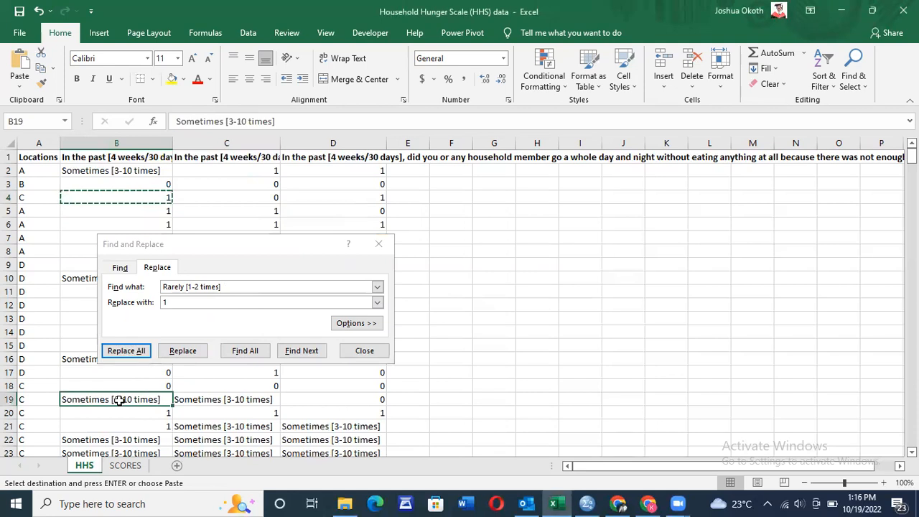
key("ctrl+c")
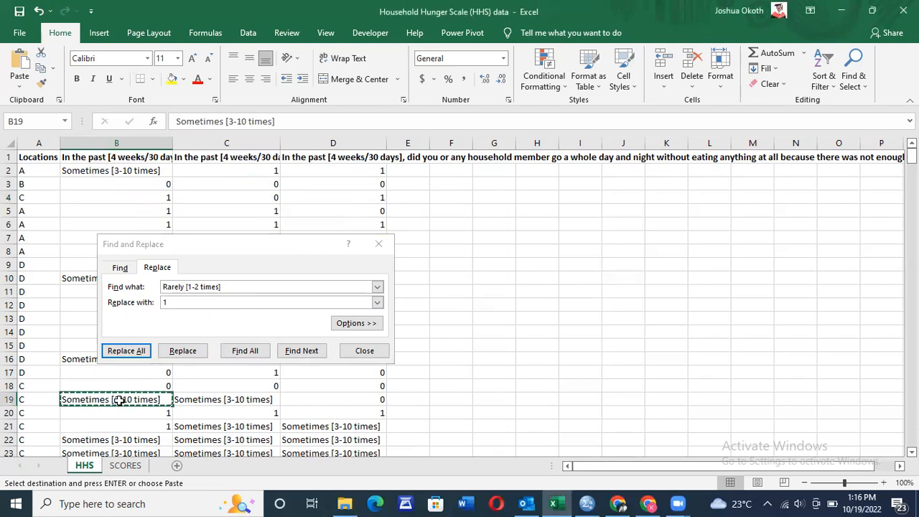
double_click(227, 286)
key("BackSpace")
key("BackSpace")
key("BackSpace")
key("BackSpace")
key("BackSpace")
key("BackSpace")
key("BackSpace")
key("BackSpace")
key("BackSpace")
key("BackSpace")
key("BackSpace")
key("BackSpace")
key("BackSpace")
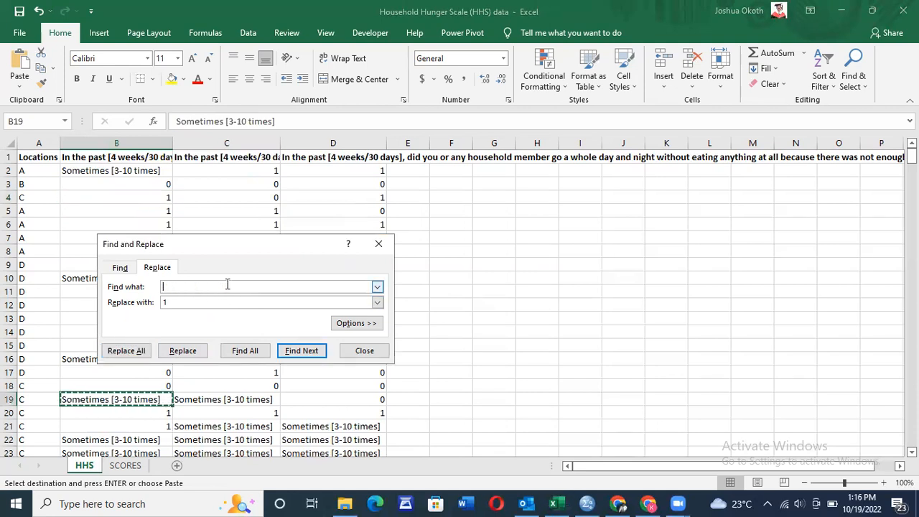
key("ctrl+v")
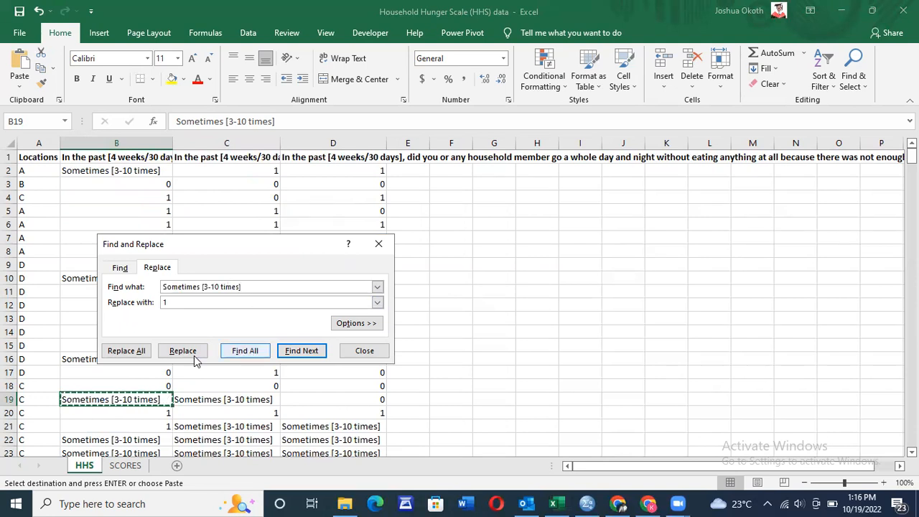
left_click(106, 350)
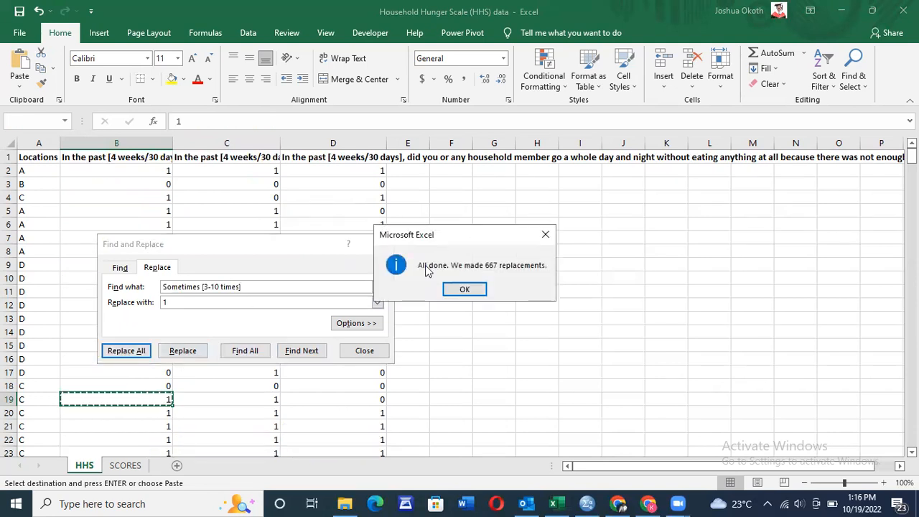
left_click(464, 289)
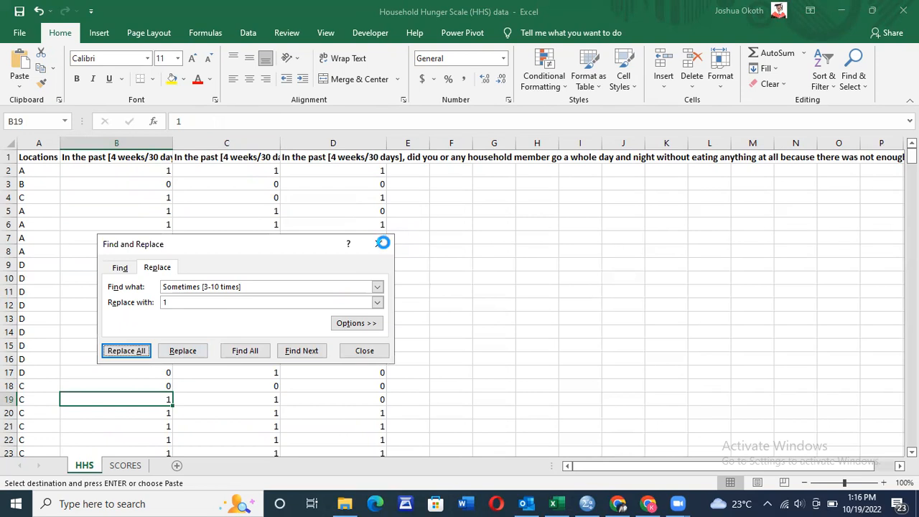
left_click(379, 244)
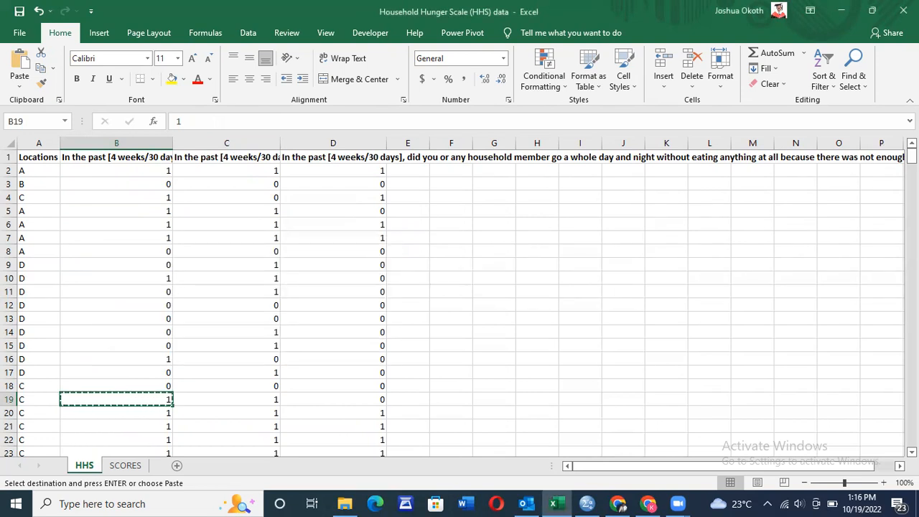
- Replace all "Often [more than 10 times]" responses on the HHS sheet with 2
scroll(460, 301, "down", 20)
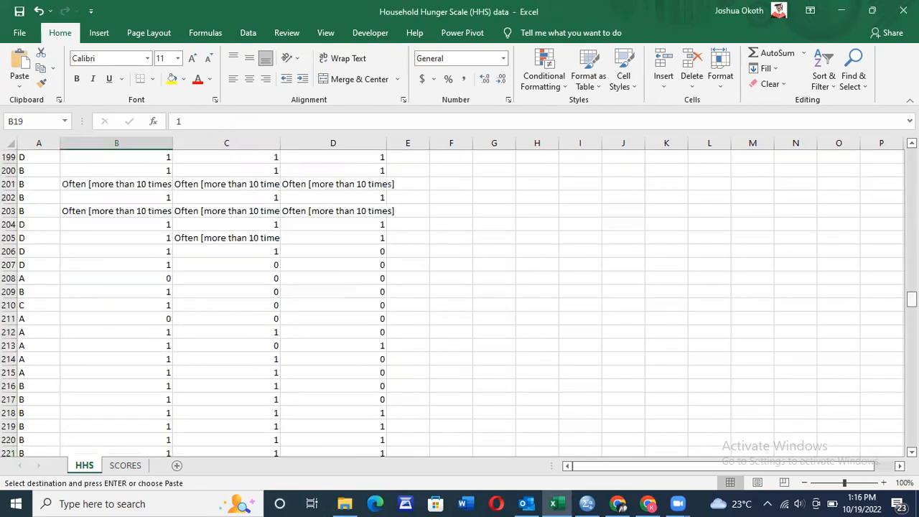
left_click(309, 209)
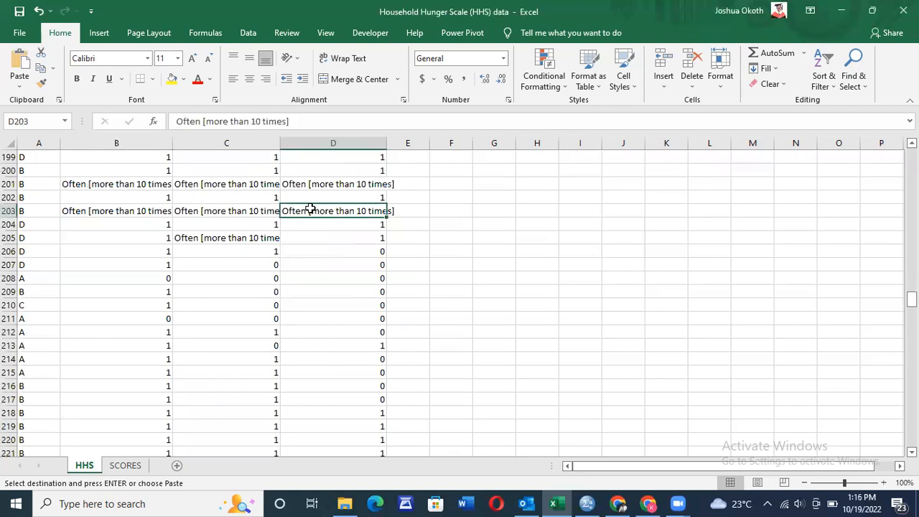
left_click(849, 85)
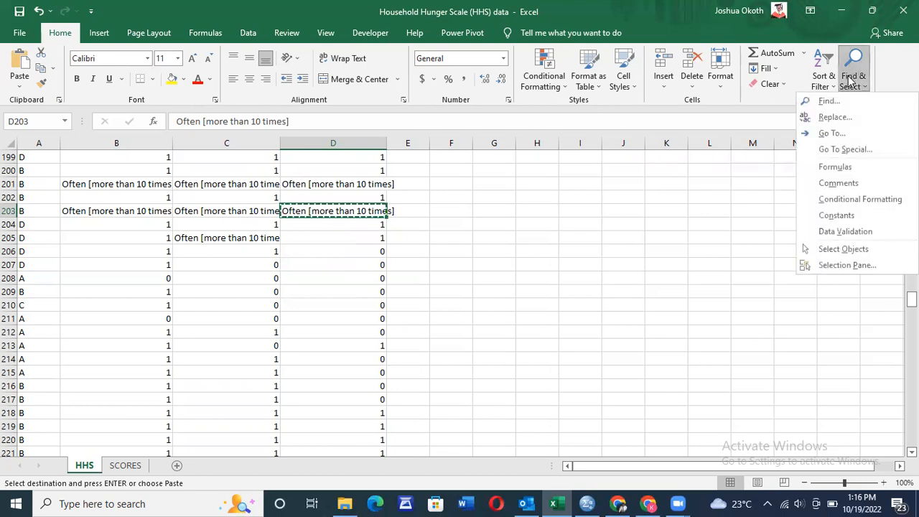
left_click(832, 117)
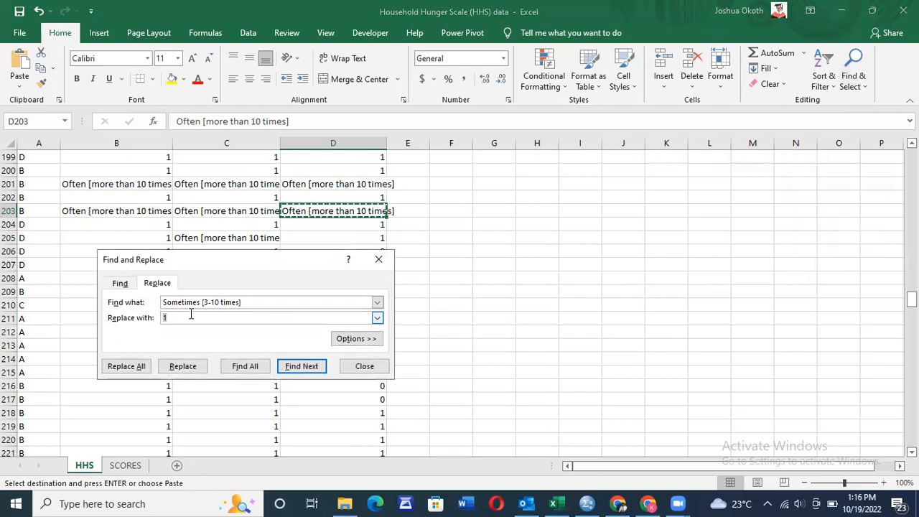
left_click(246, 302)
key("ctrl+v")
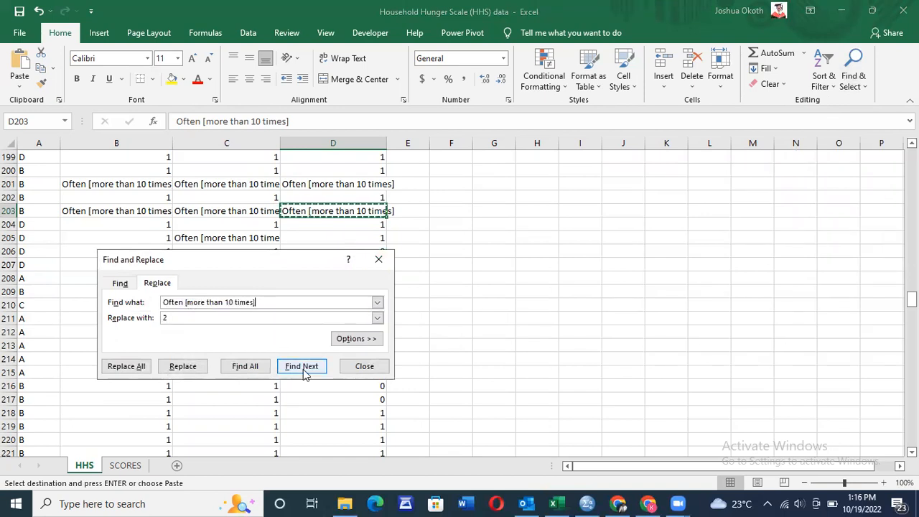
left_click(126, 367)
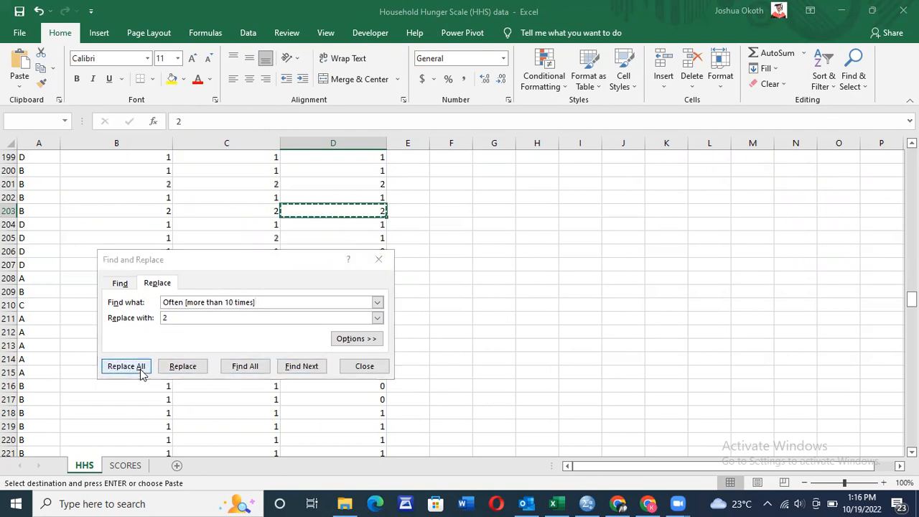
left_click(464, 290)
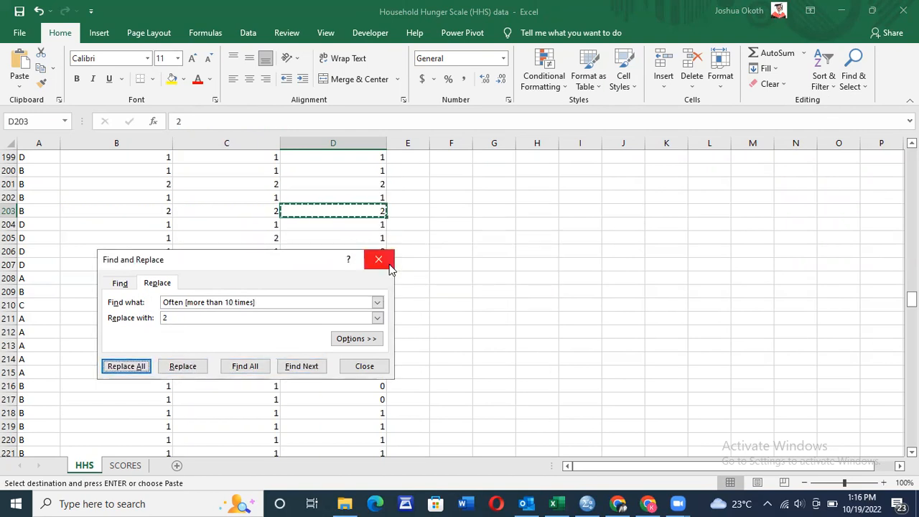
left_click(386, 259)
- Review the recoded responses in columns B to D from around row 204 up to the header row
double_click(340, 223)
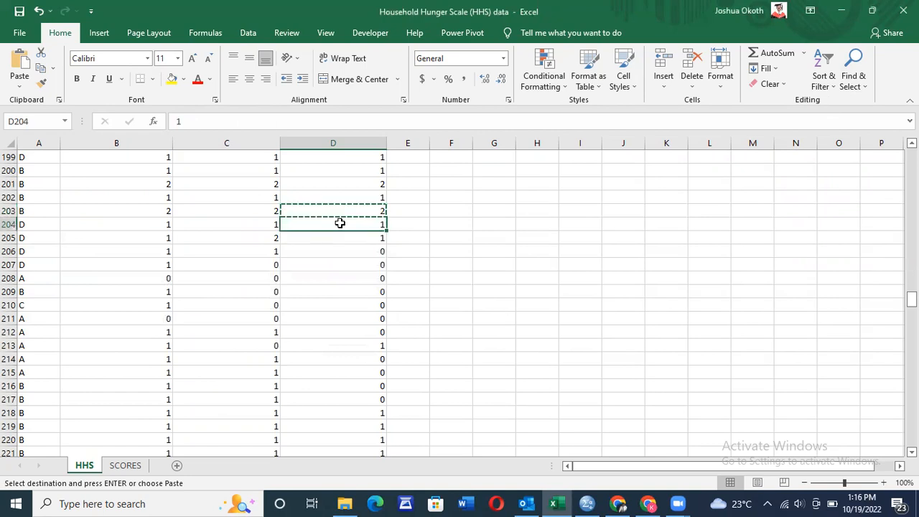
left_click(355, 207)
key("Up")
key("Up")
key("Up")
key("Up")
key("Up")
key("Up")
key("Up")
key("Up")
key("Up")
key("Up")
key("Up")
key("Up")
key("Up")
key("Up")
key("Up")
key("Up")
key("Up")
key("Up")
key("Up")
key("Up")
key("Up")
key("Up")
key("Up")
key("Up")
key("Up")
key("Up")
key("Up")
key("Up")
key("Up")
key("Up")
key("Up")
key("Up")
key("Up")
key("Up")
key("Up")
key("Up")
key("Up")
key("Up")
key("Up")
key("Up")
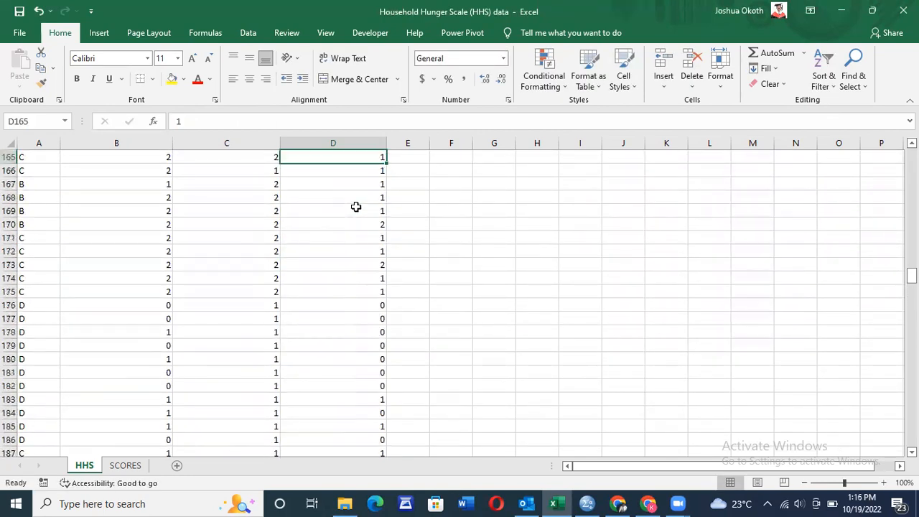
key("Up")
key("Up")
key("Up")
key("Up")
key("Up")
key("Up")
key("Up")
key("Up")
key("Up")
key("Up")
key("Up")
key("Up")
key("Up")
key("Up")
key("Up")
key("Up")
key("Up")
key("Up")
key("Up")
key("Up")
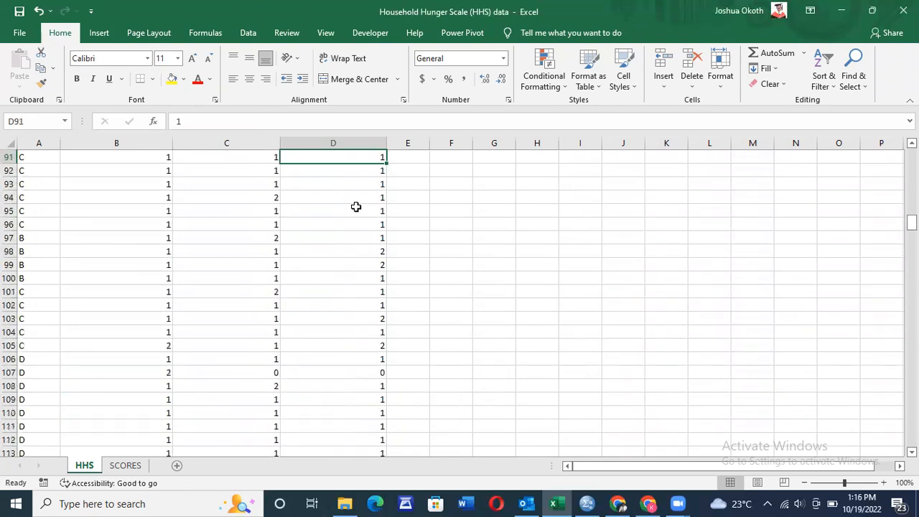
key("Up")
key("Up")
key("Up")
key("Up")
key("Up")
key("Up")
key("Up")
key("Up")
key("Up")
key("Up")
key("Up")
key("Up")
key("Up")
key("Up")
key("Up")
key("Up")
key("Up")
key("Up")
key("Up")
key("Up")
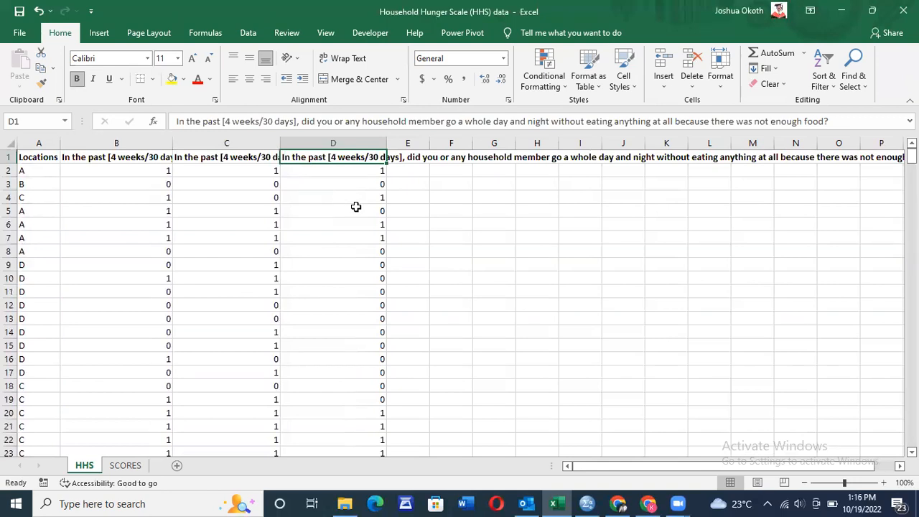
- Enter the header HHS_SCORES in cell E1 beside the three response columns
left_click(145, 171)
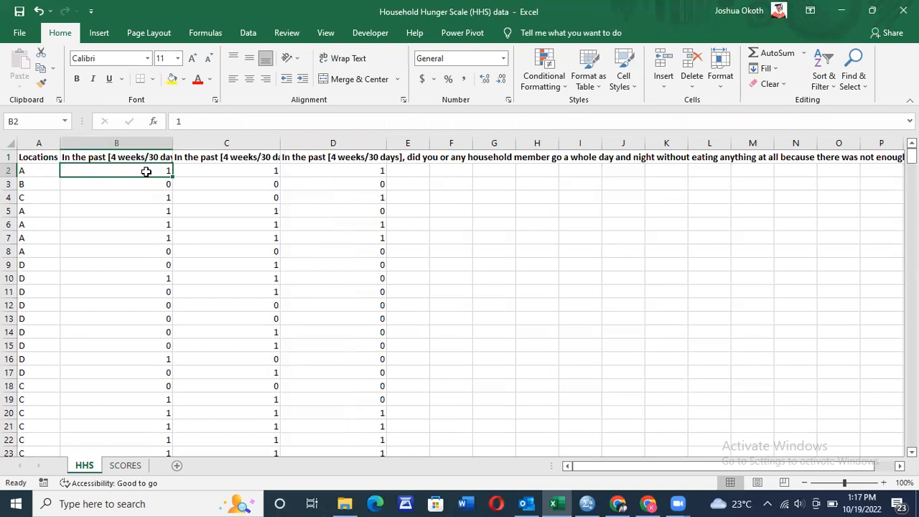
left_click(406, 171)
left_click(410, 157)
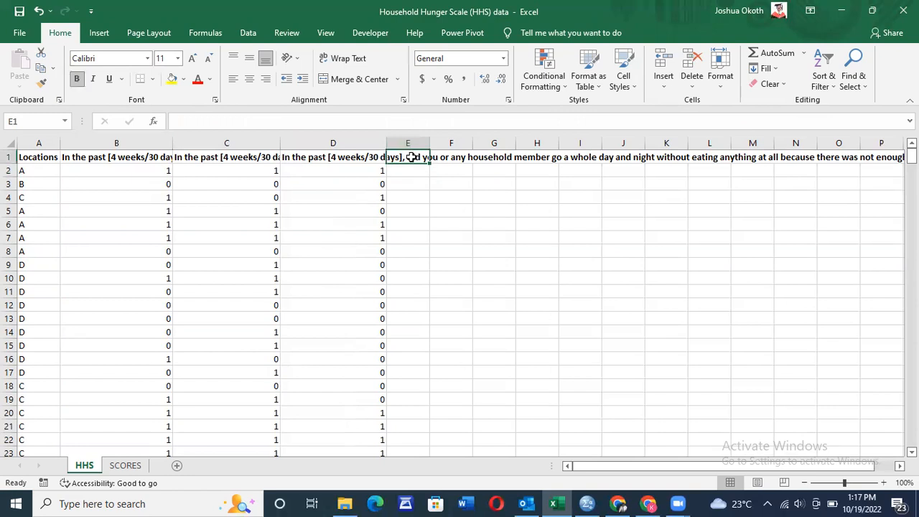
type("HHS")
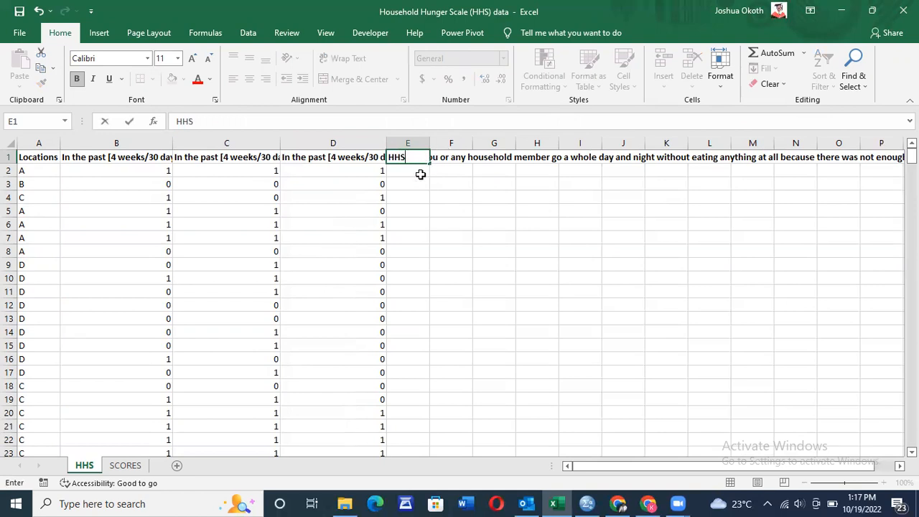
type("_SCORES")
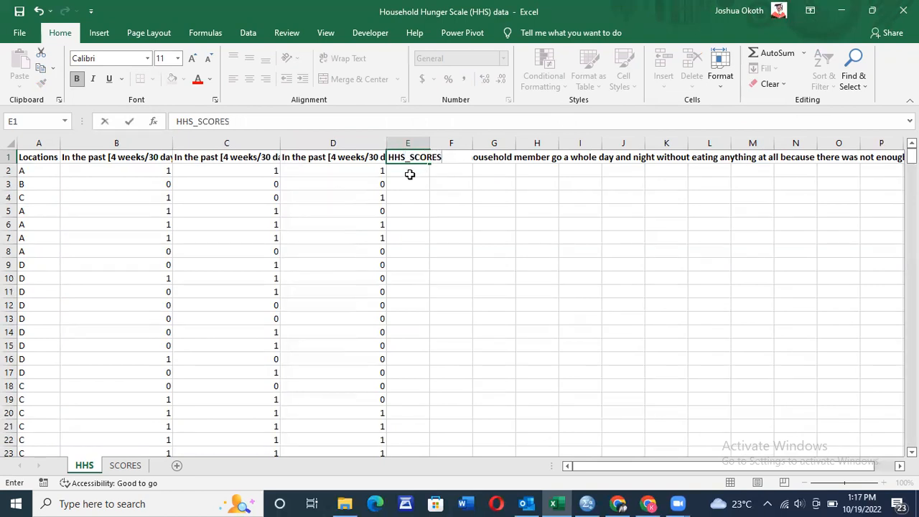
- Total the first household's three responses in E2 with the formula =SUM(B2:D2)
left_click(410, 170)
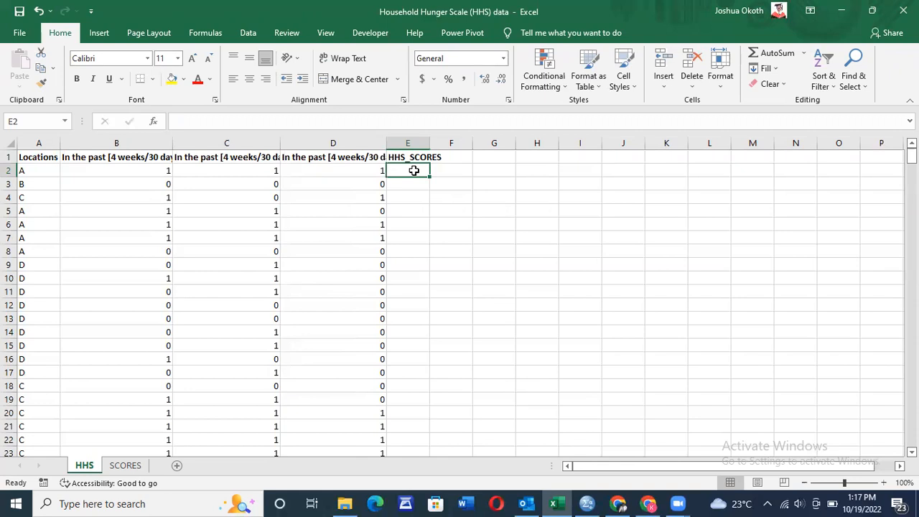
type("=SUM(")
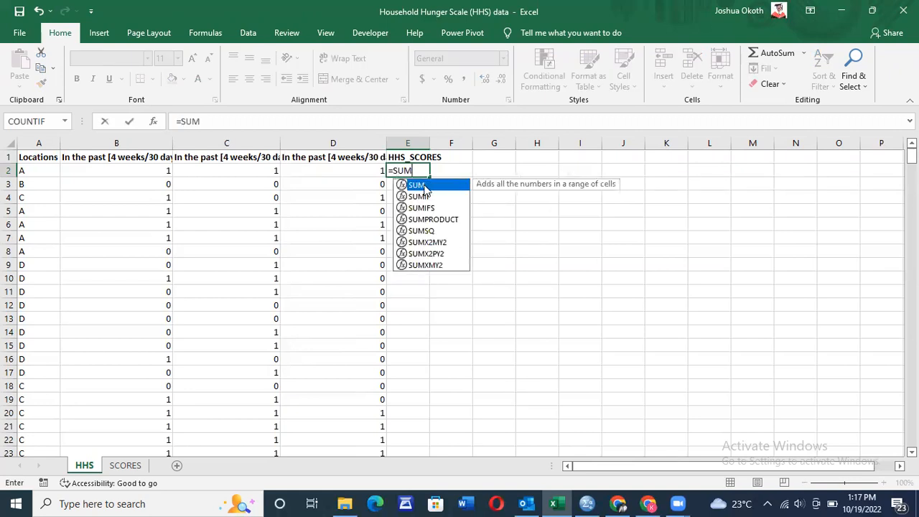
double_click(418, 185)
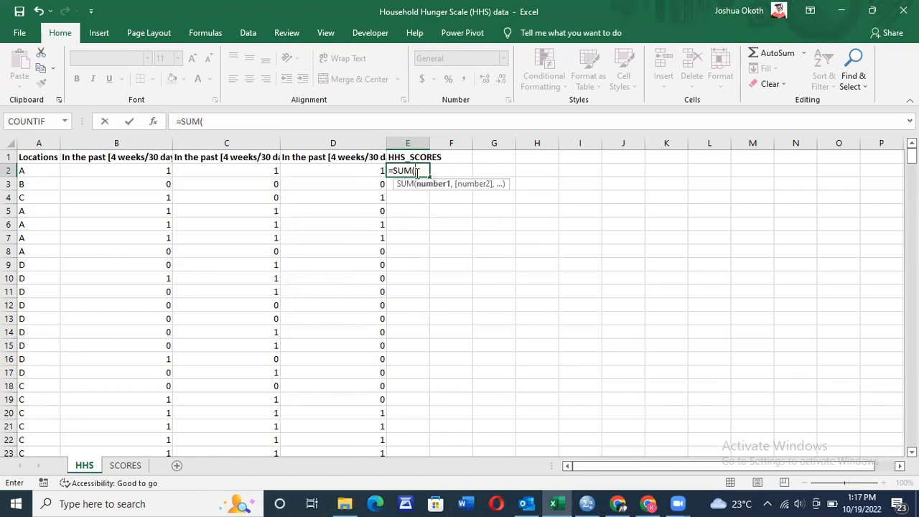
left_click(149, 172)
left_click_drag(166, 171, 346, 177)
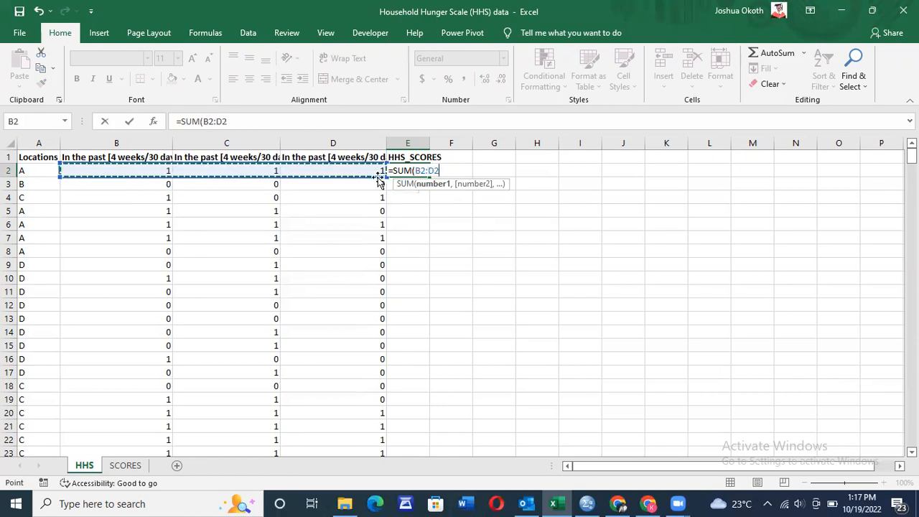
key("Return")
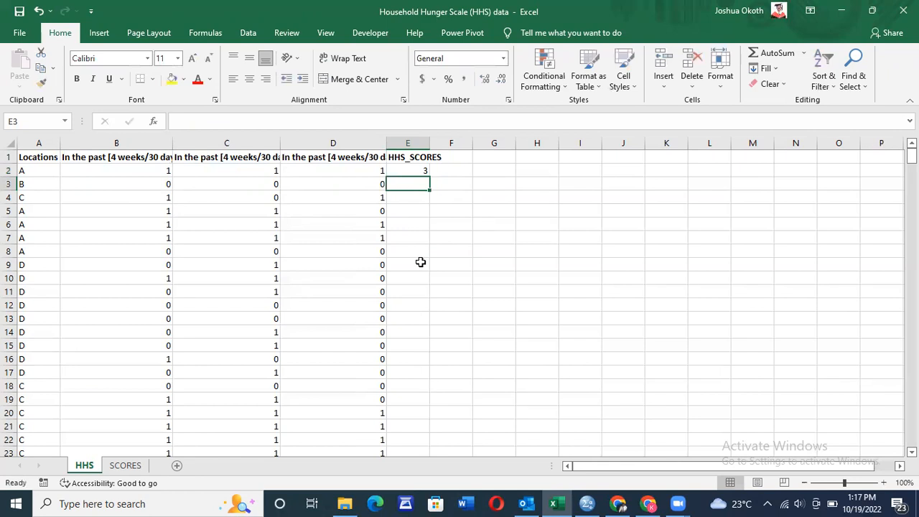
- Fill the SUM formula from E2 down the HHS_SCORES column for all households
left_click(414, 170)
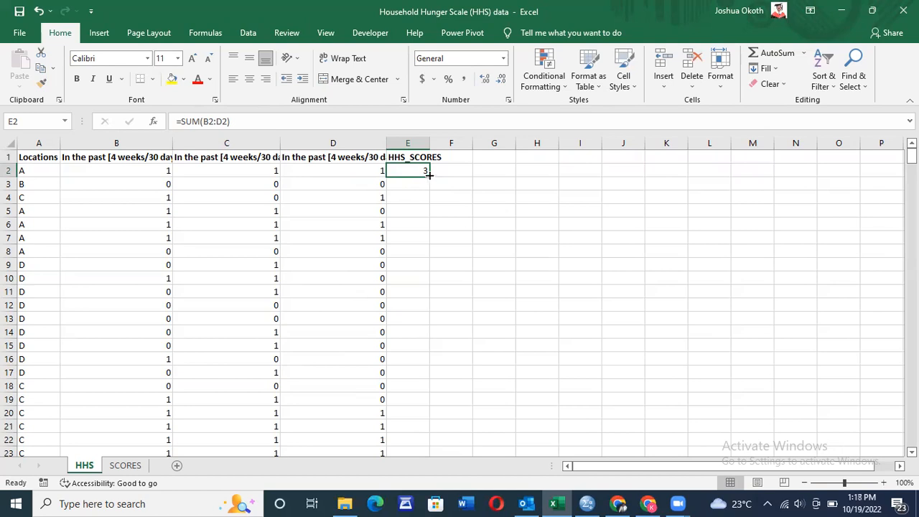
double_click(427, 173)
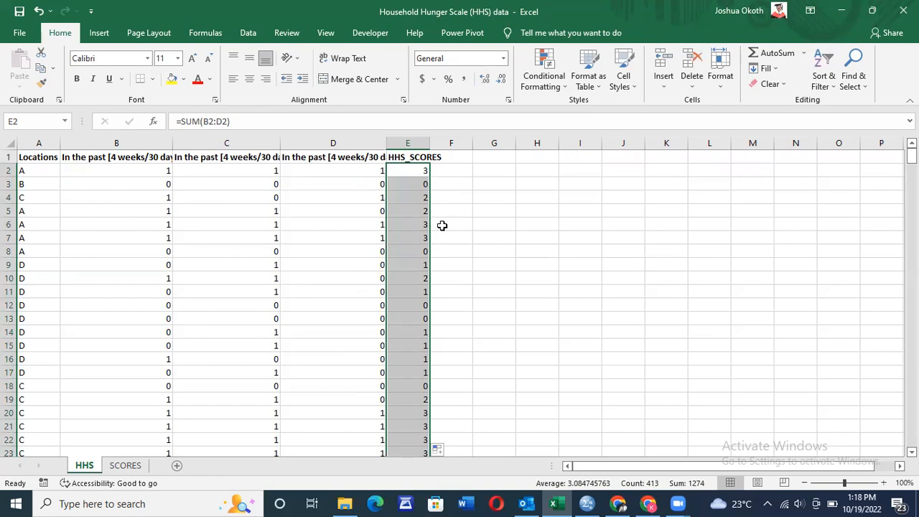
left_click(422, 292)
- Enter the header HHS_CATEGORIES in cell F1 next to the scores column
left_click(449, 155)
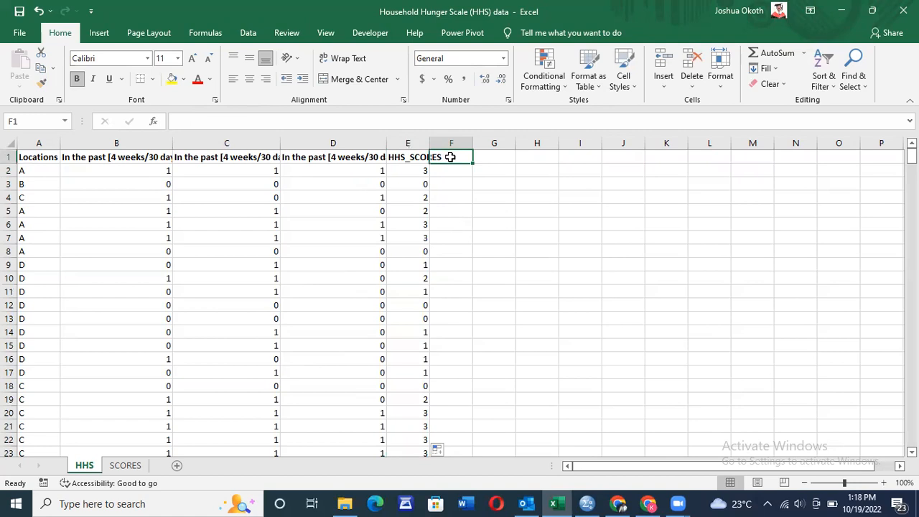
type("h")
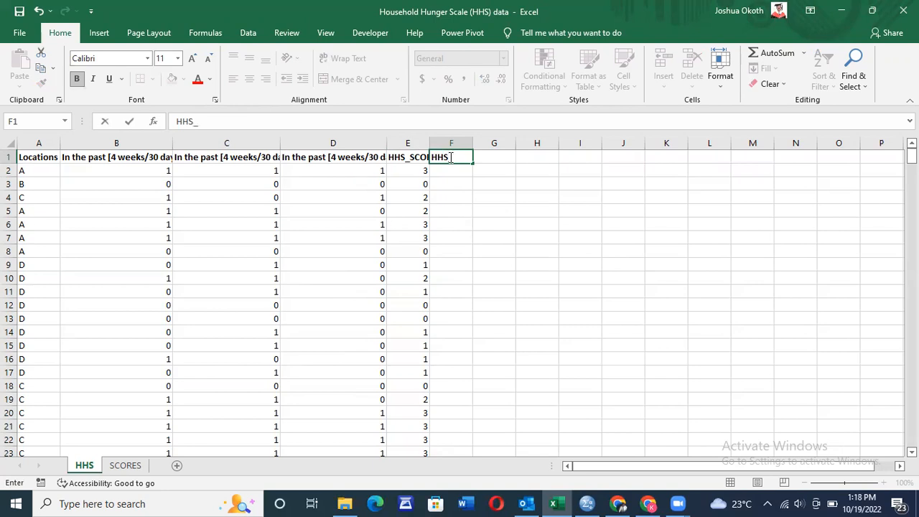
type("HS_CATEGORIES")
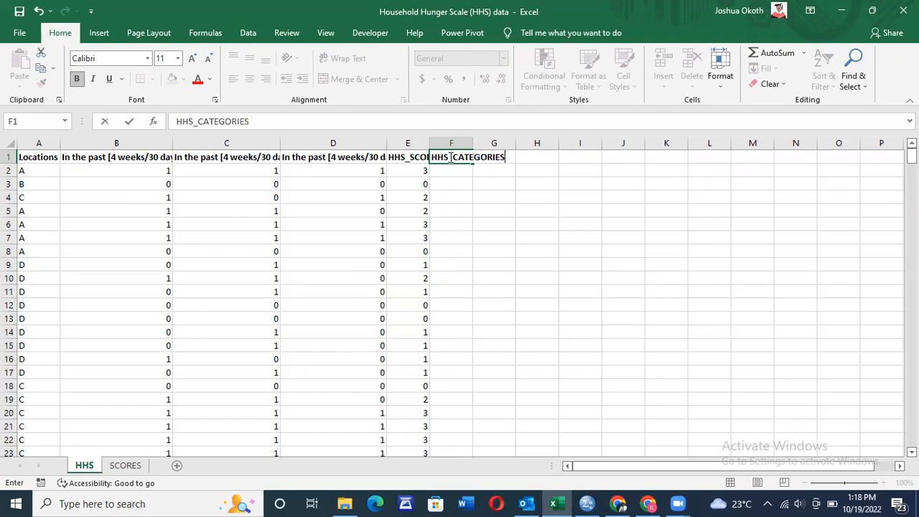
left_click(444, 195)
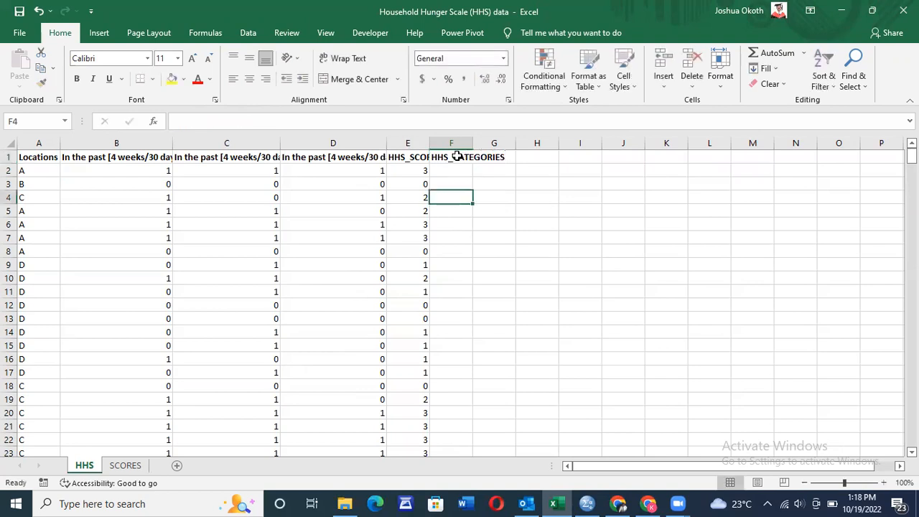
- On the SCORES sheet, set the Rarely/sometimes score in F3 to 2 and the Often score in F4 to 4
left_click(438, 180)
left_click(447, 169)
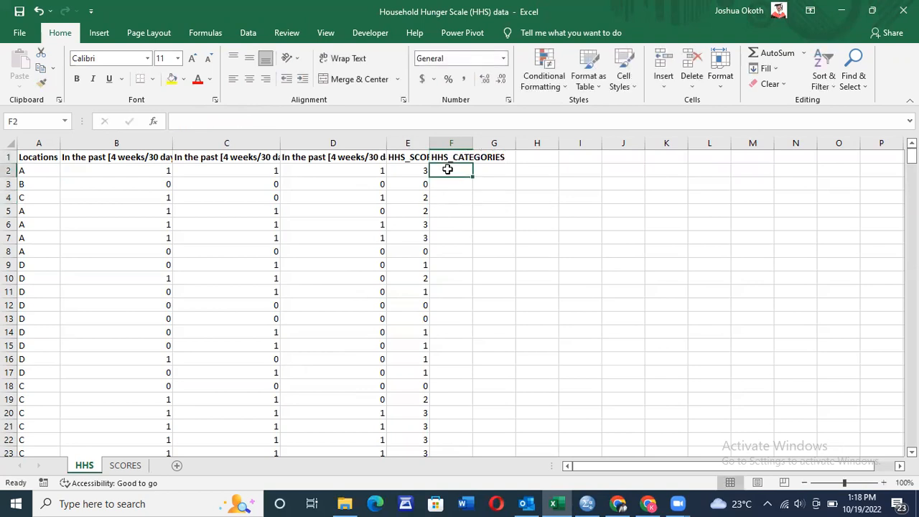
left_click(126, 465)
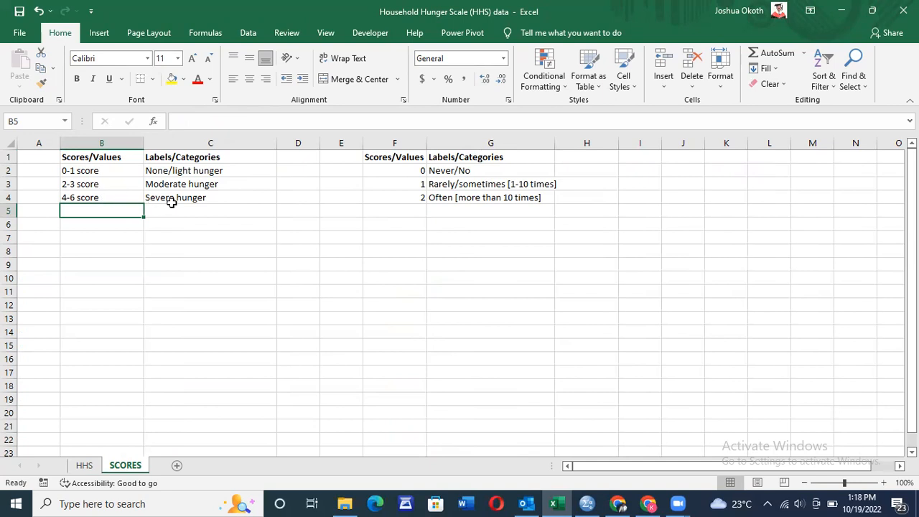
left_click(461, 180)
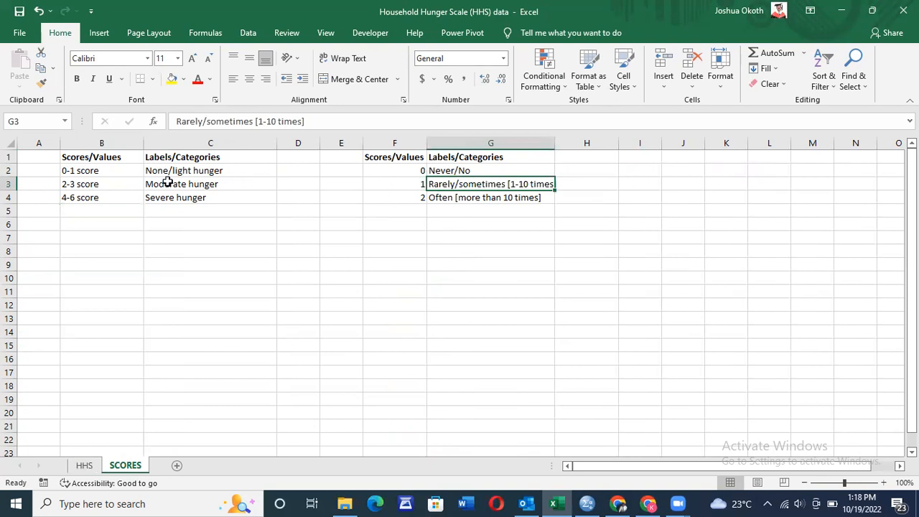
left_click(417, 167)
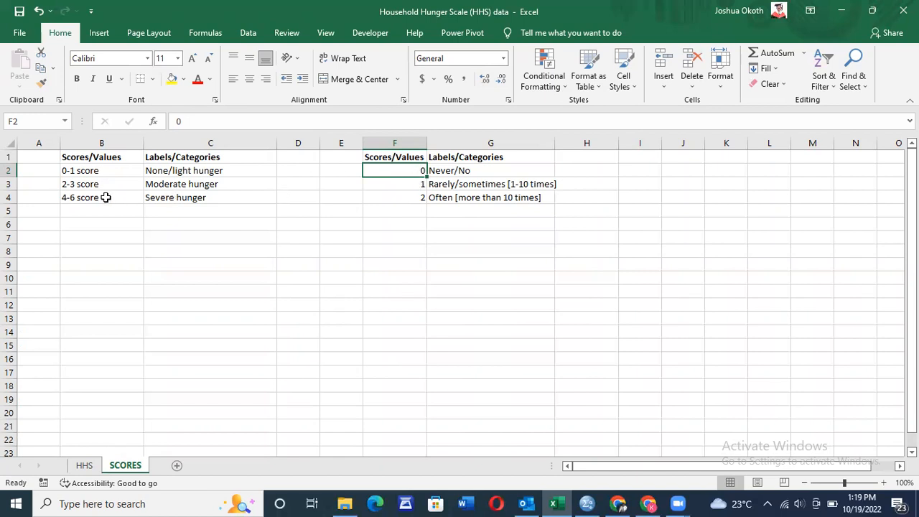
left_click(409, 184)
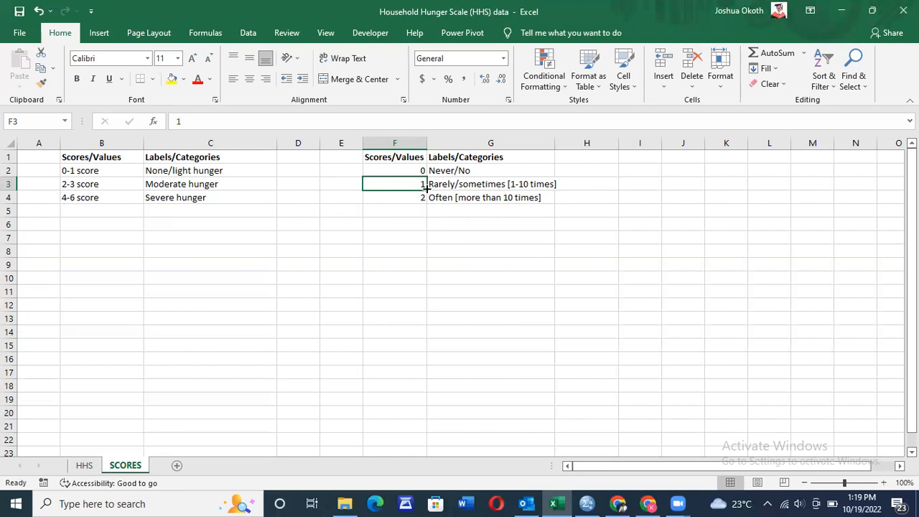
type("2")
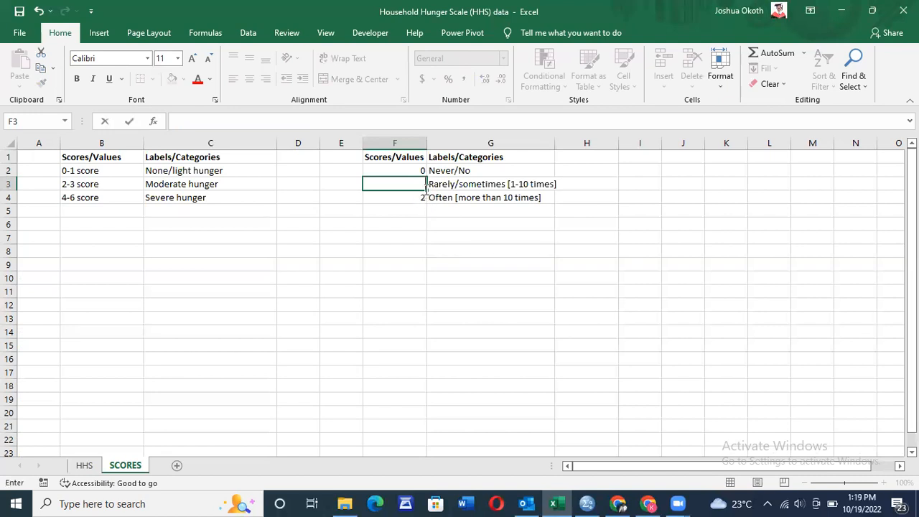
left_click(421, 195)
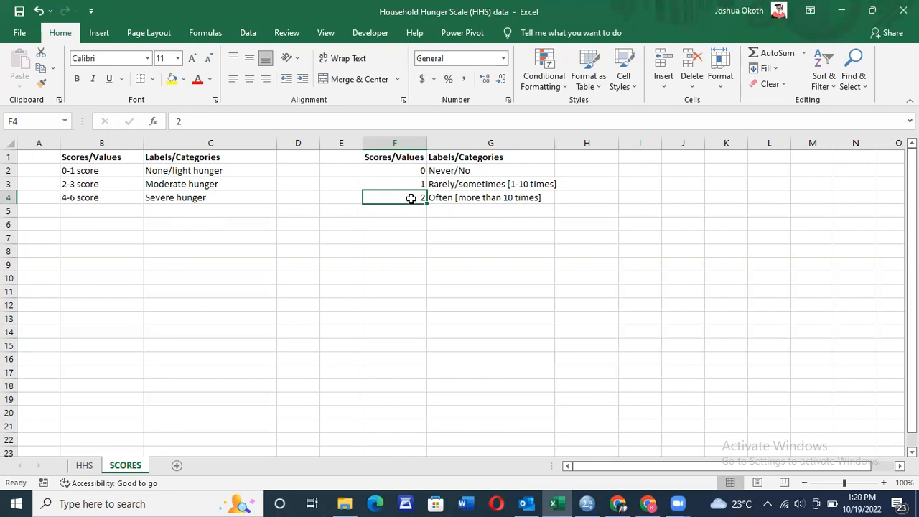
type("4")
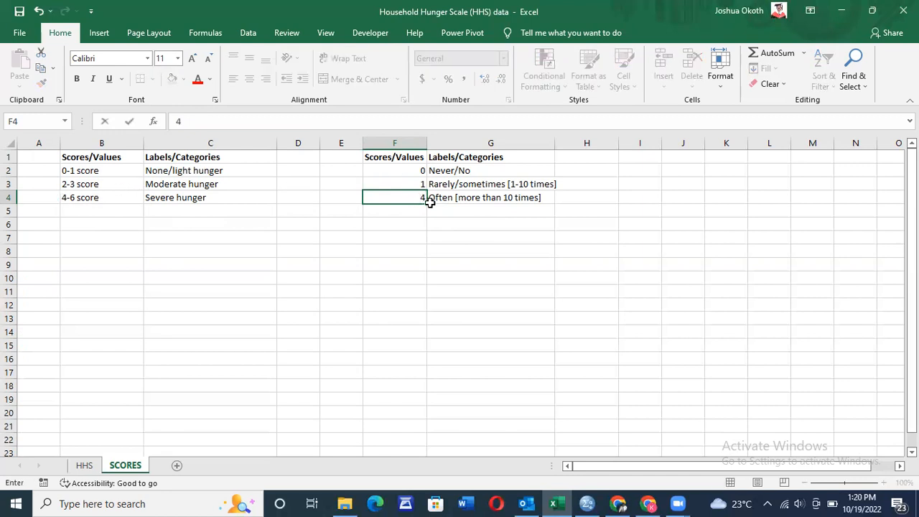
left_click(422, 184)
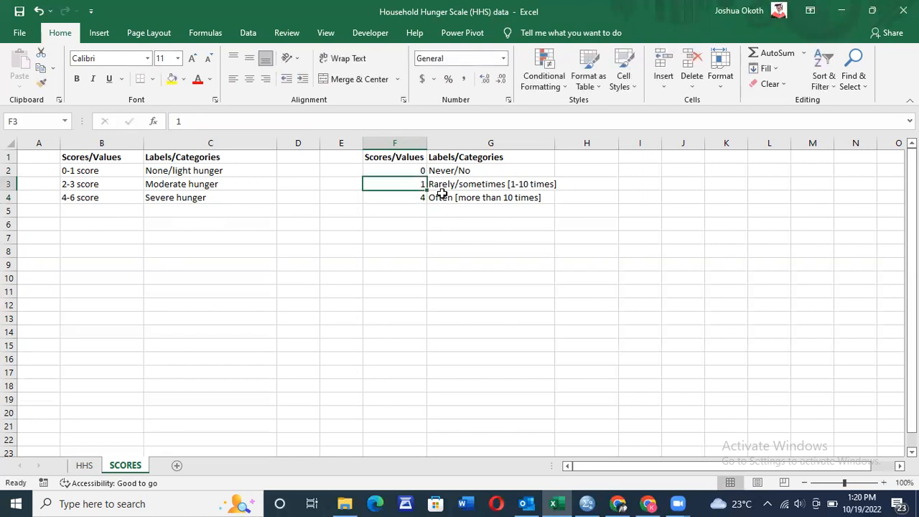
type("2")
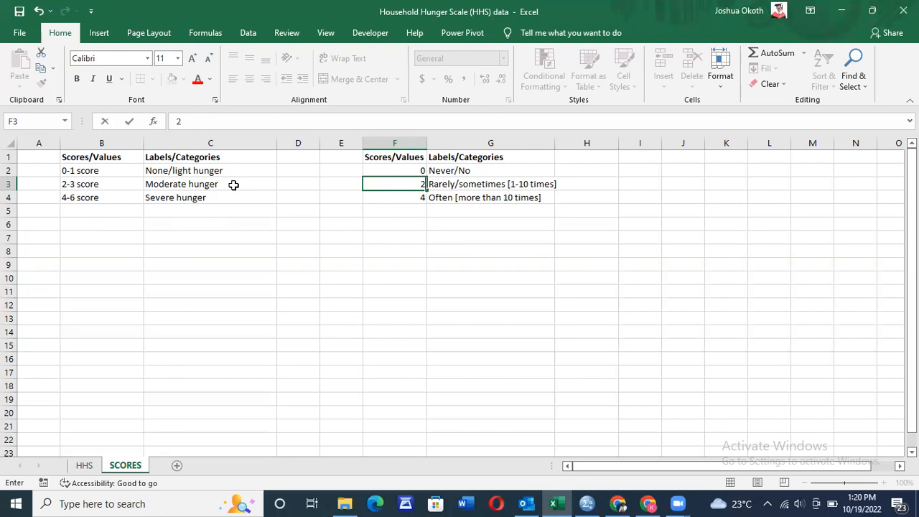
left_click(414, 173)
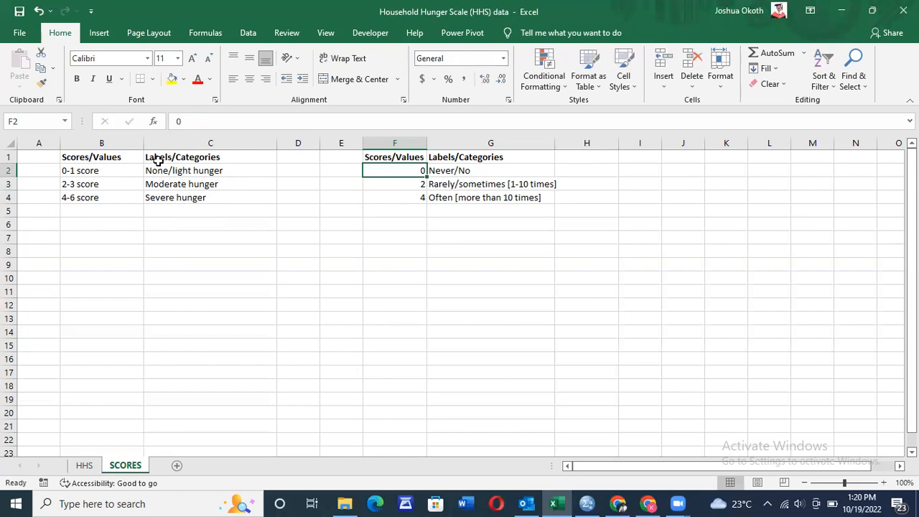
- Copy the three hunger category labels from C2:C4 into C7:C9 on the SCORES sheet
left_click_drag(160, 170, 195, 198)
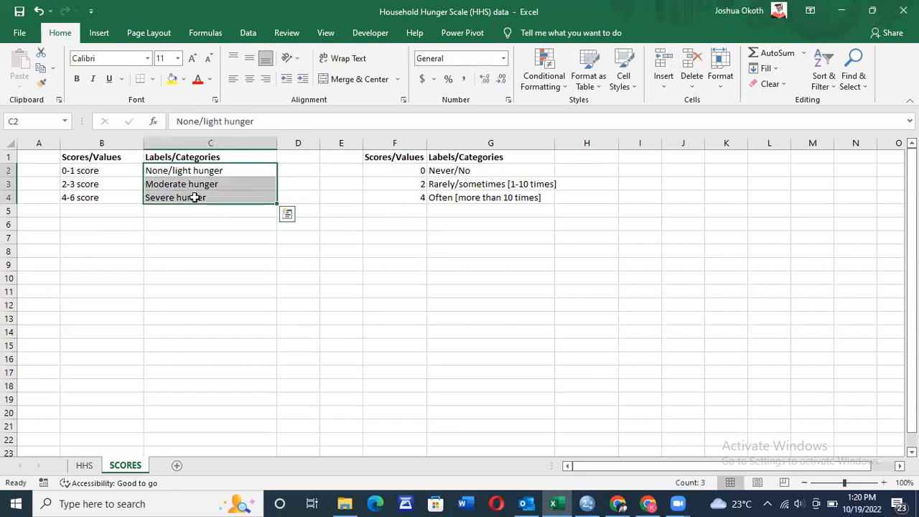
key("ctrl+c")
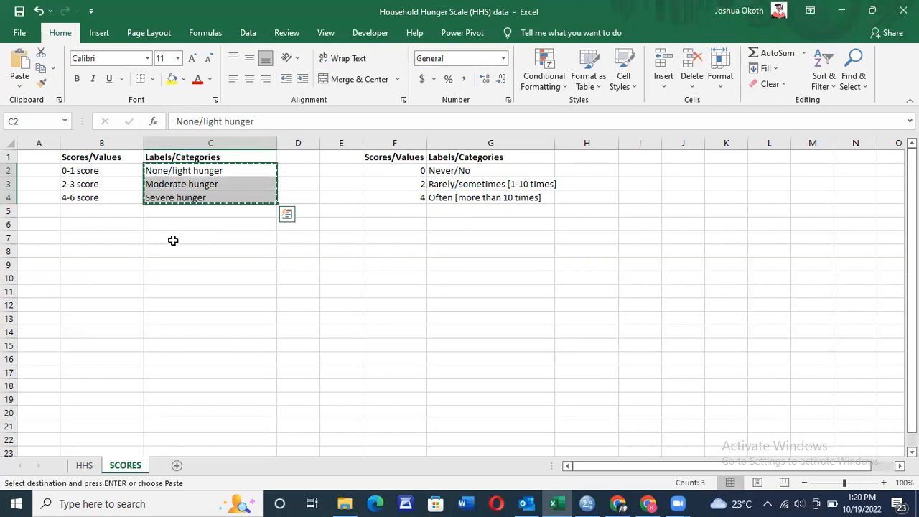
left_click(173, 239)
key("ctrl+v")
key("Down")
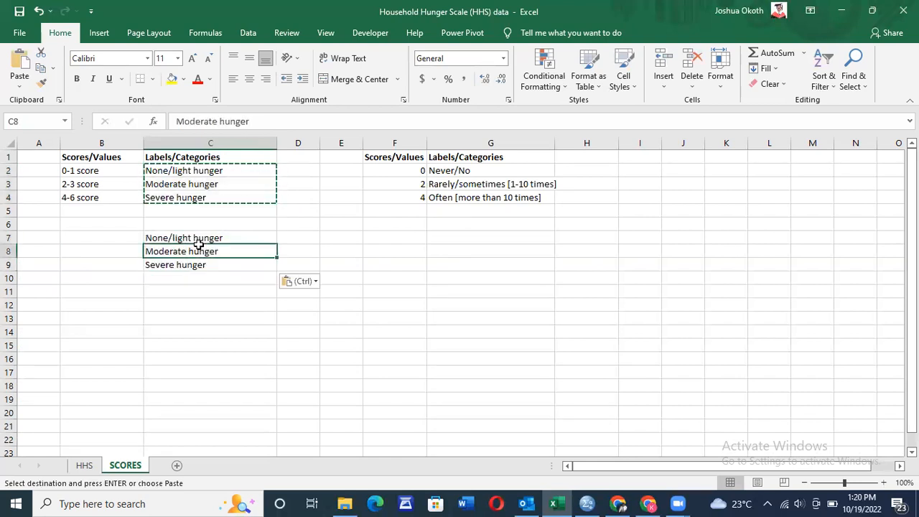
- Enter the lower-bound scores 0, 2 and 4 in B7:B9 beside the copied category labels
left_click(94, 236)
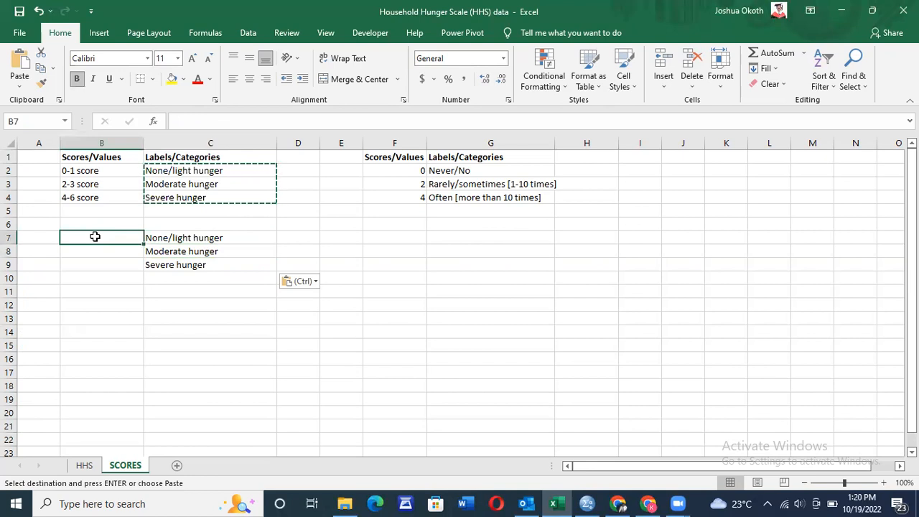
type("0")
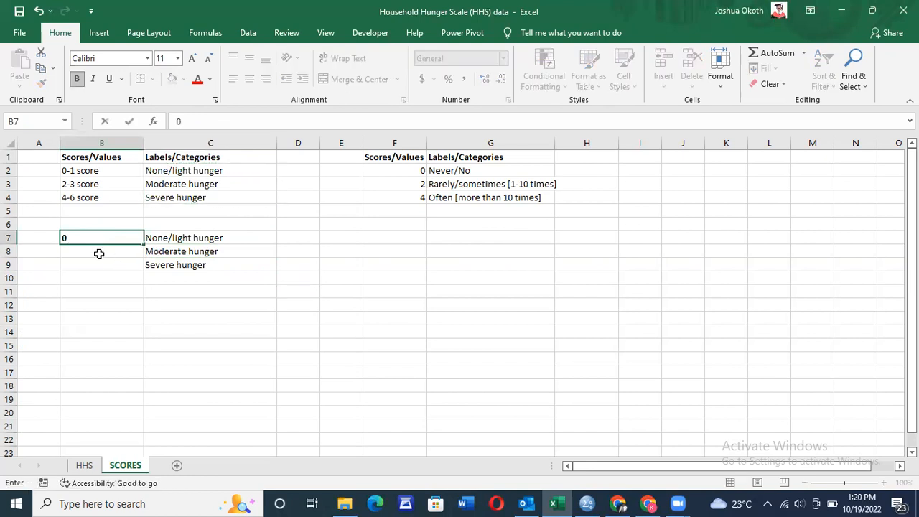
left_click(99, 253)
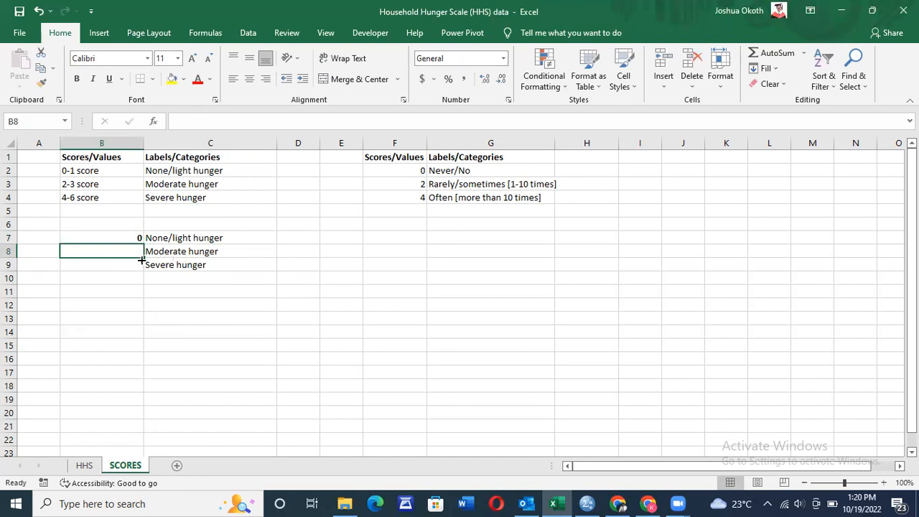
type("2")
left_click(113, 275)
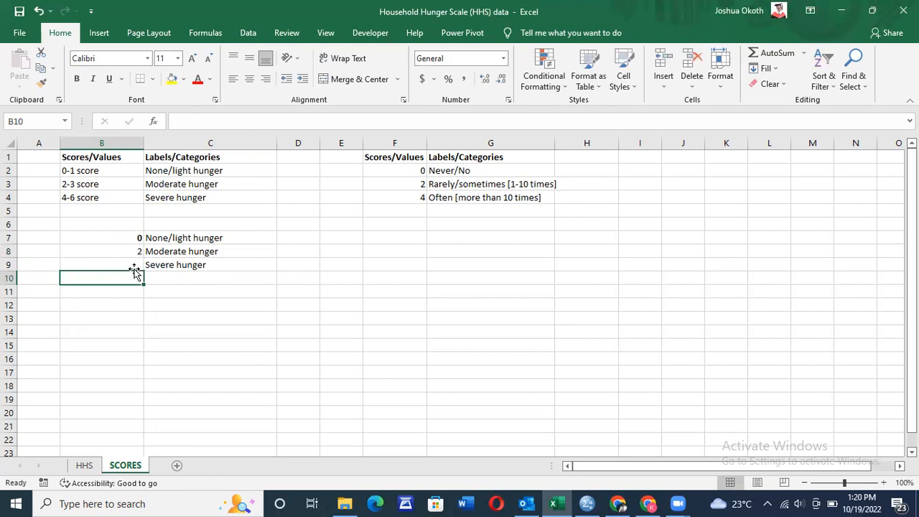
left_click(135, 264)
type("4")
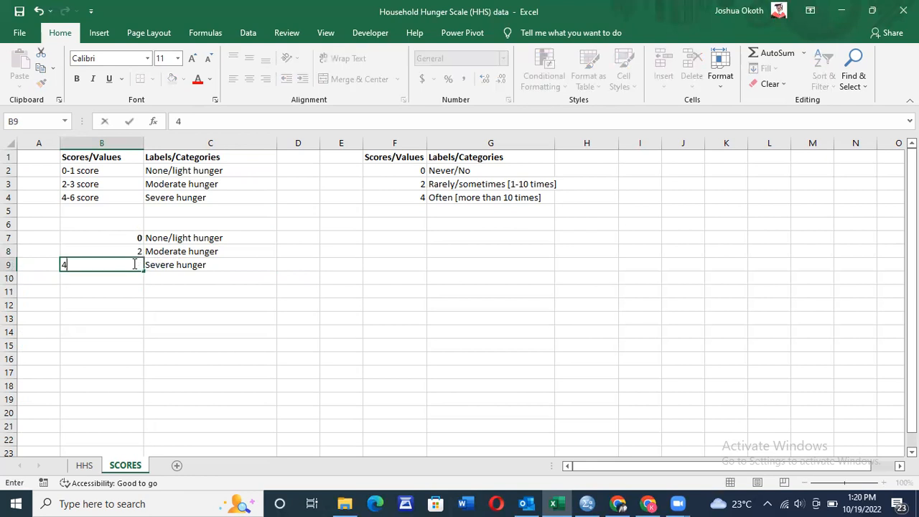
left_click(101, 277)
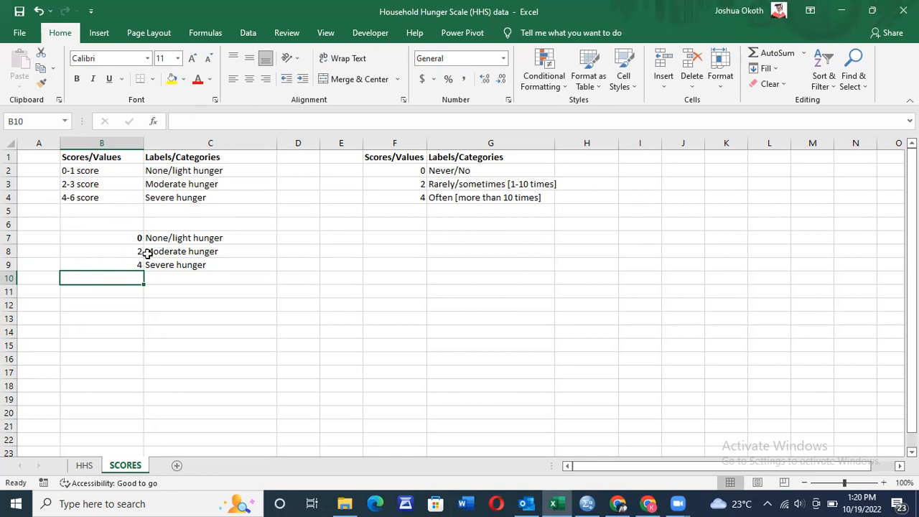
left_click(137, 240)
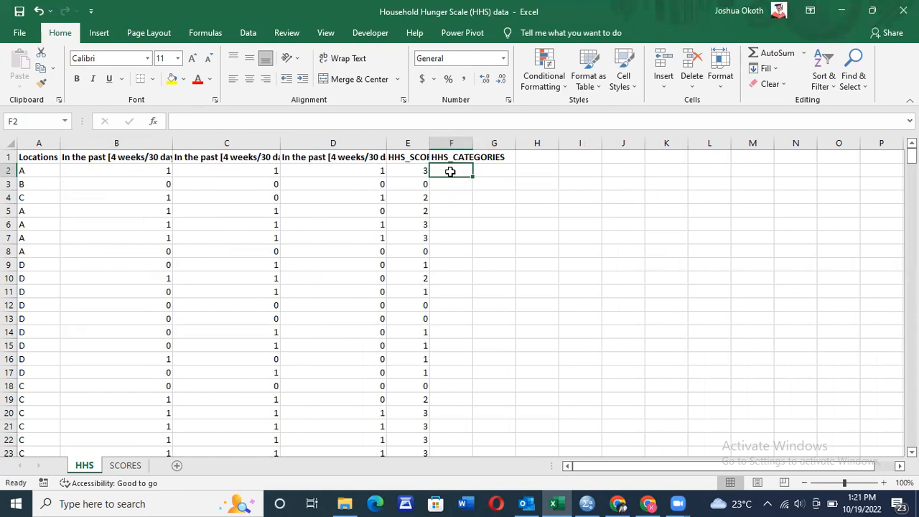
- Look up the first household's hunger category in F2 of the HHS sheet with =VLOOKUP(E2,SCORES!$B$7:$C$9,2,1)
type("=")
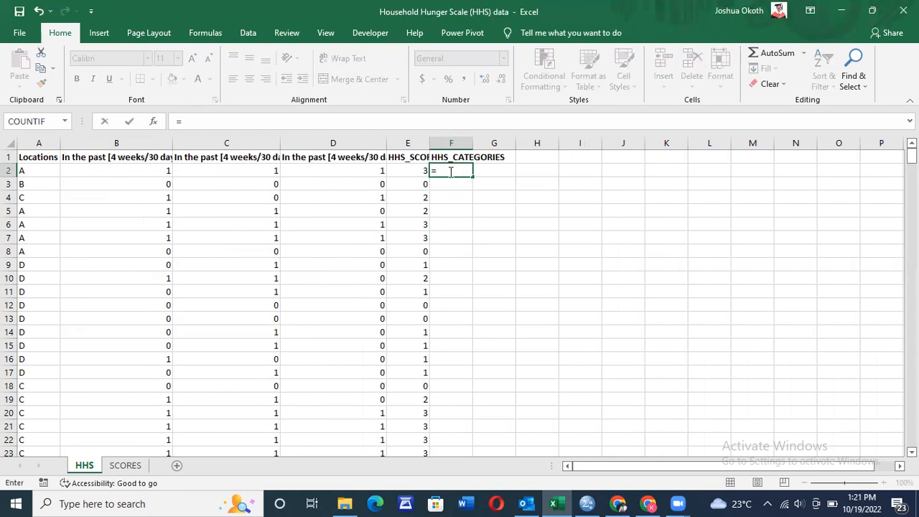
type("V")
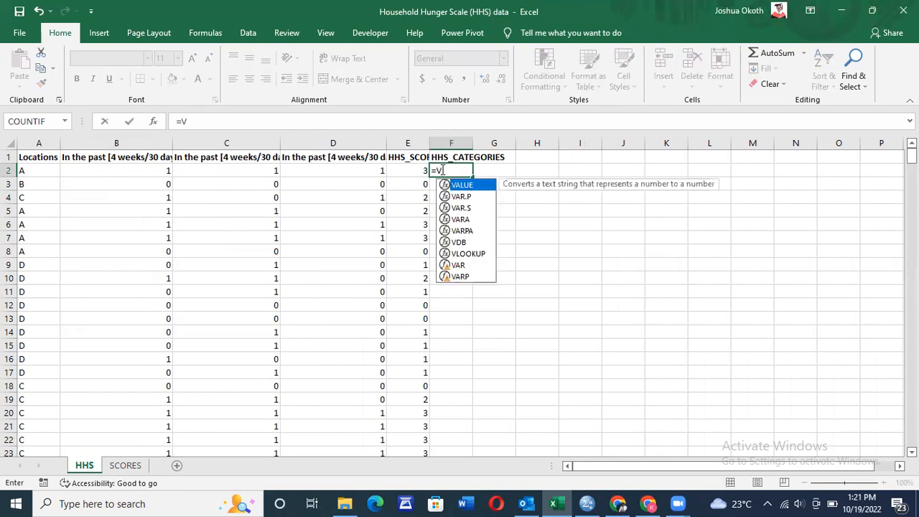
type("L")
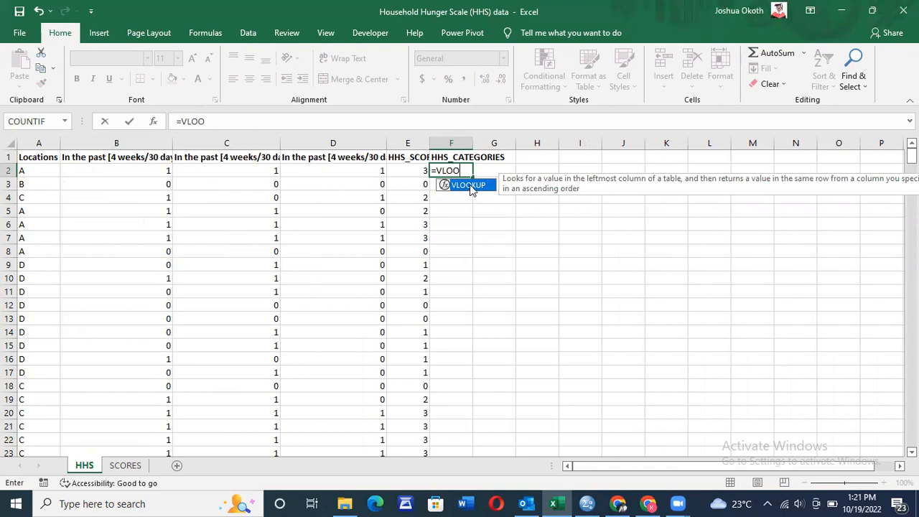
type("OO")
double_click(468, 185)
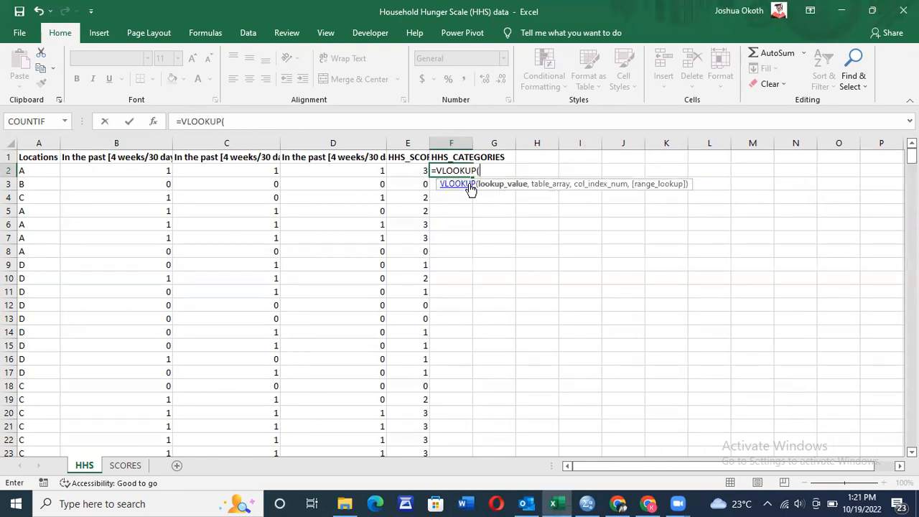
left_click(410, 169)
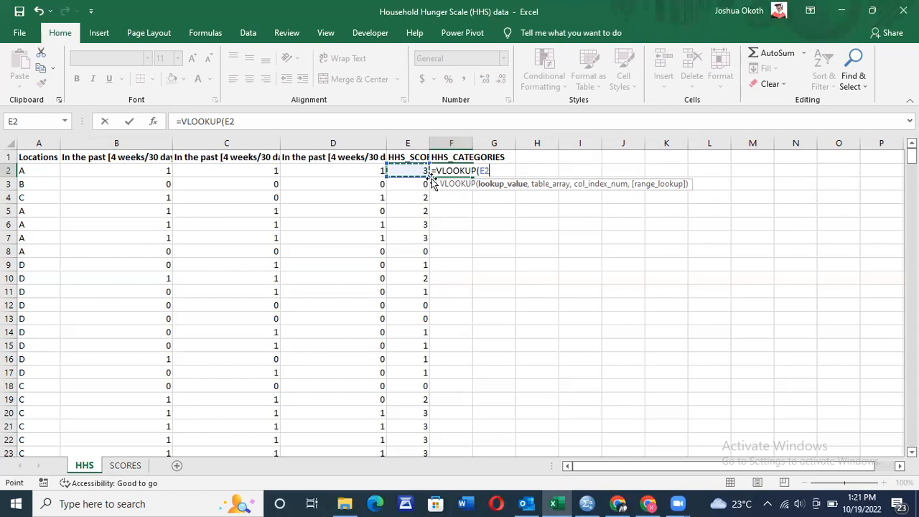
type(",")
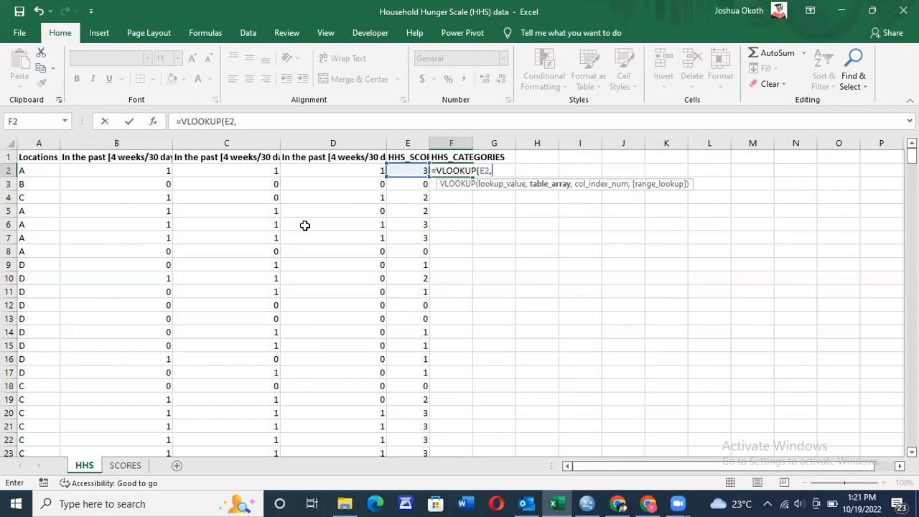
left_click(118, 467)
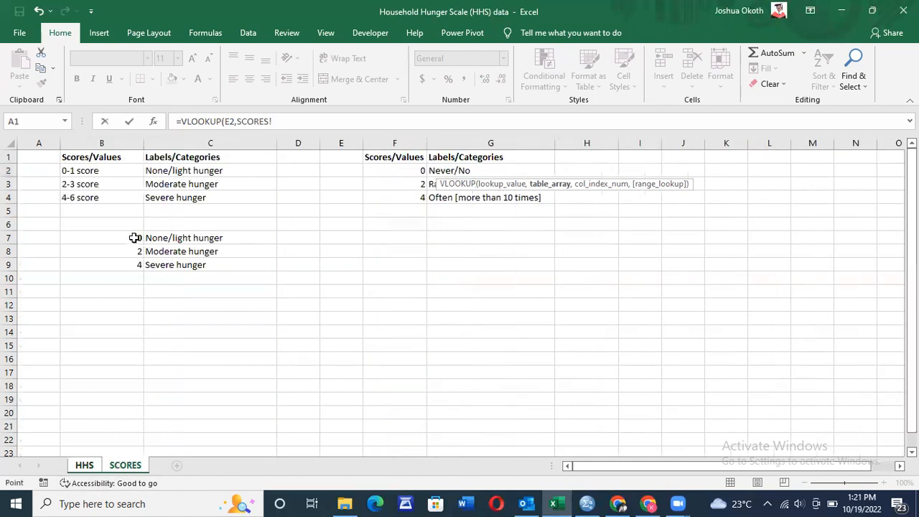
left_click_drag(134, 237, 190, 263)
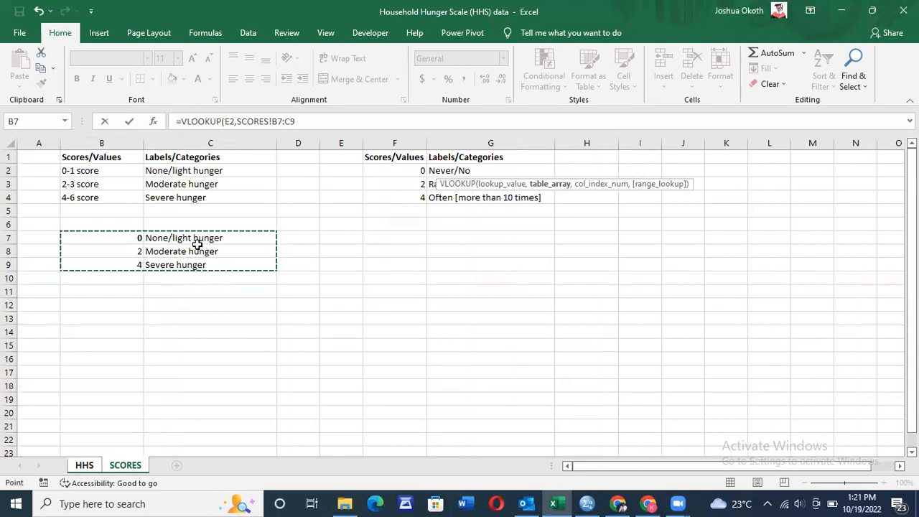
key("F4")
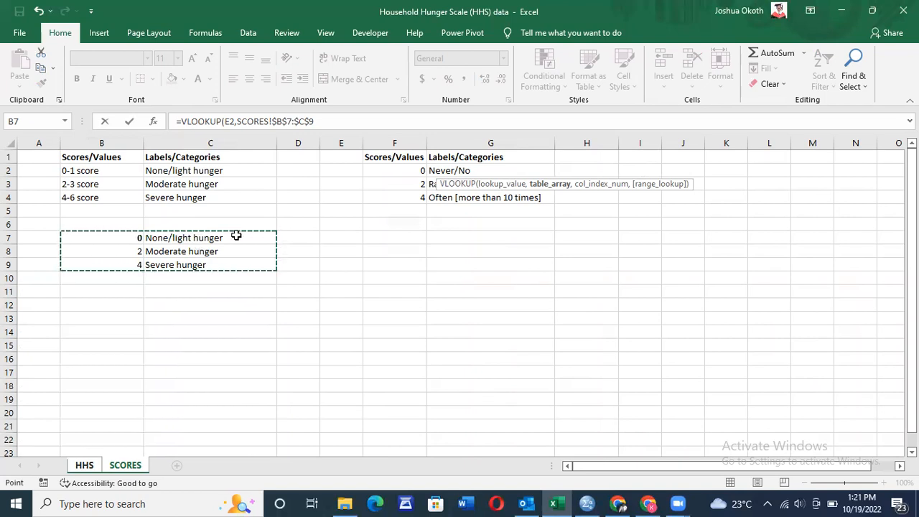
type(",2")
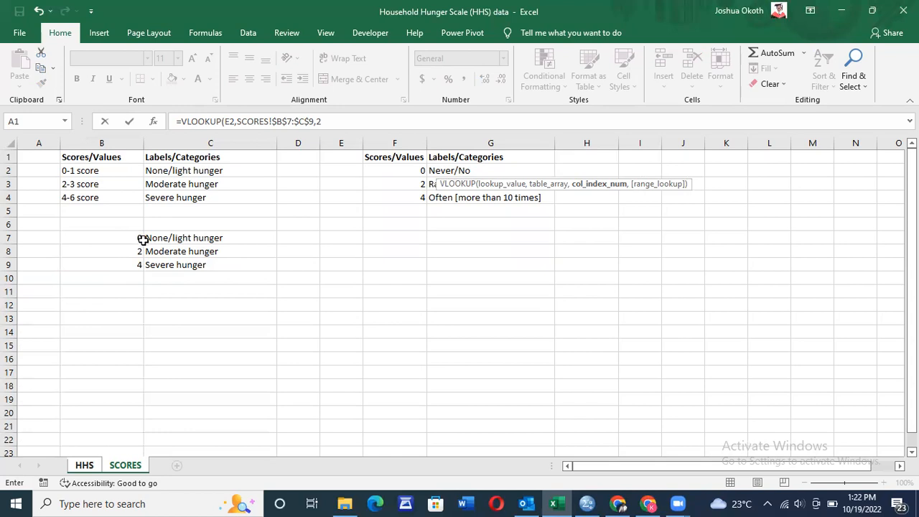
type(",")
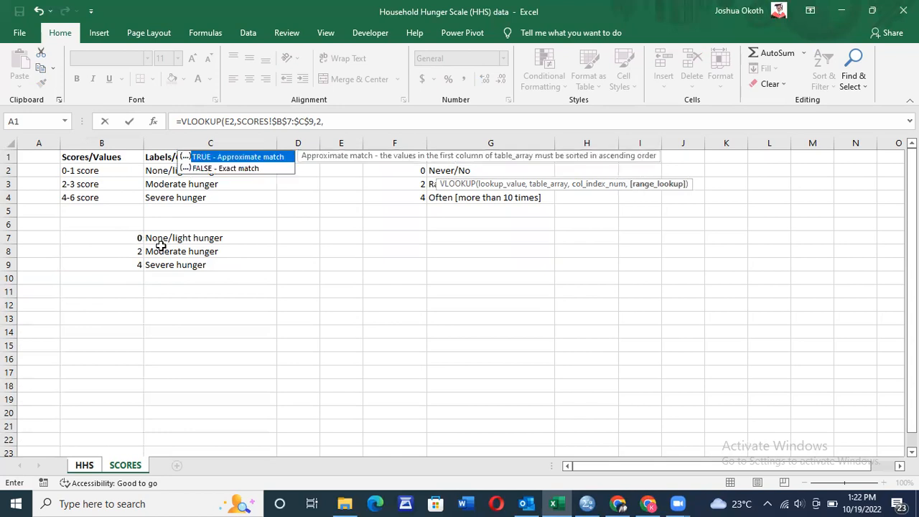
type("1")
key("Return")
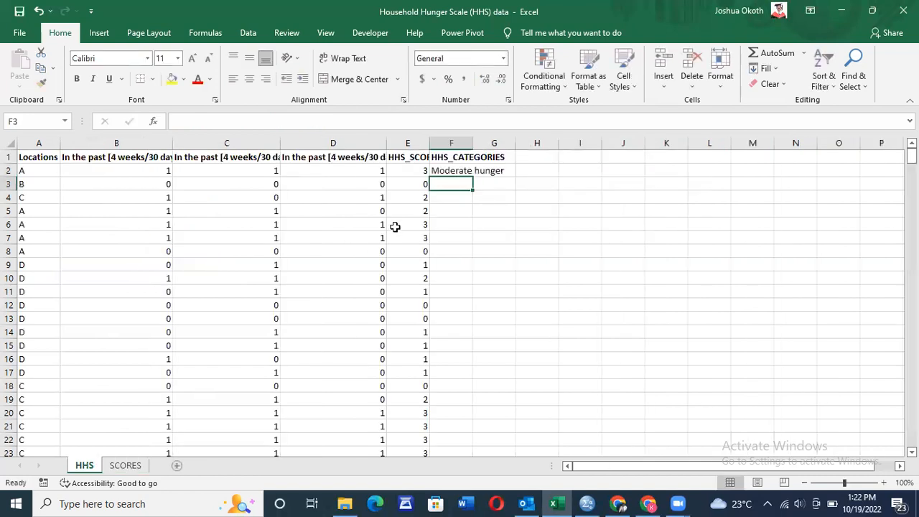
- Fill the VLOOKUP formula from F2 down the HHS_CATEGORIES column for all households
left_click(459, 171)
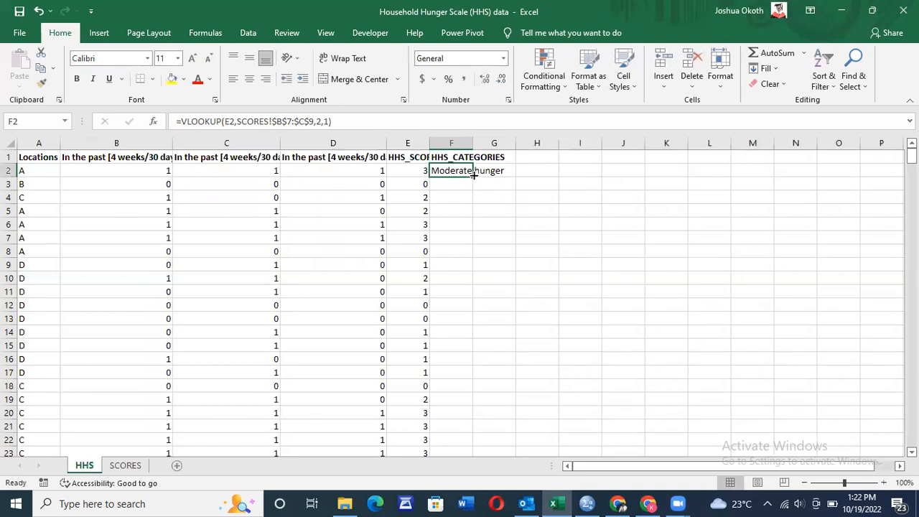
double_click(472, 175)
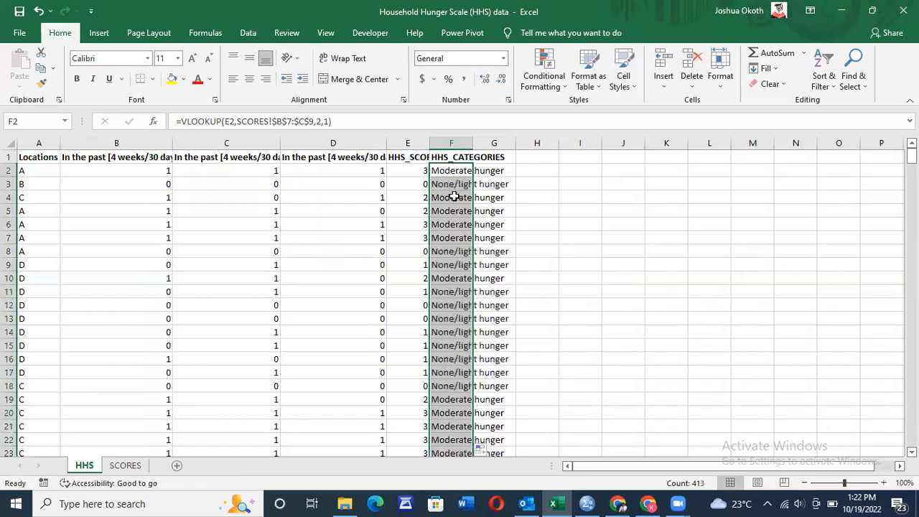
- Review the hunger categories returned down the HHS_CATEGORIES column against the household scores, and return to the first household
left_click(460, 280)
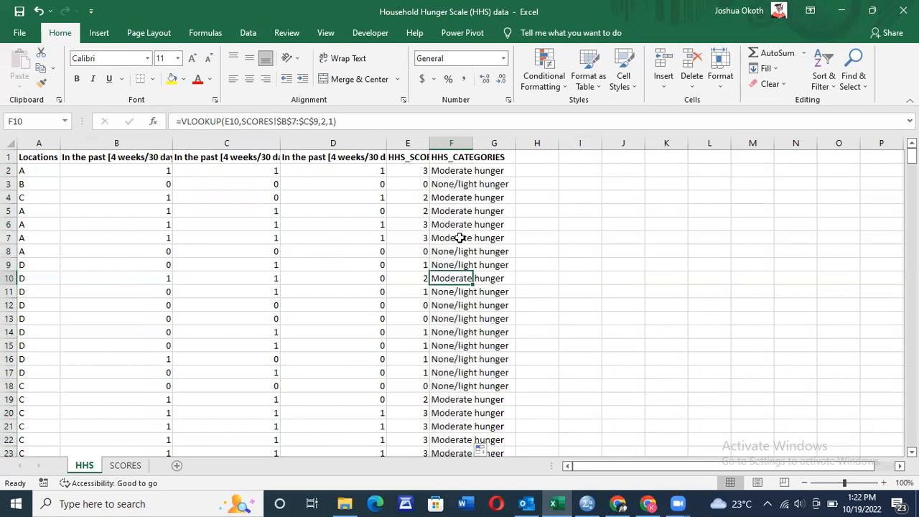
left_click(455, 222)
key("Down")
key("Down")
key("Down")
key("Down")
key("Down")
key("Down")
key("Down")
key("Down")
key("Down")
key("Down")
key("Down")
key("Down")
key("Down")
key("Down")
key("Down")
key("Down")
key("Down")
key("Down")
key("Down")
key("Down")
key("Down")
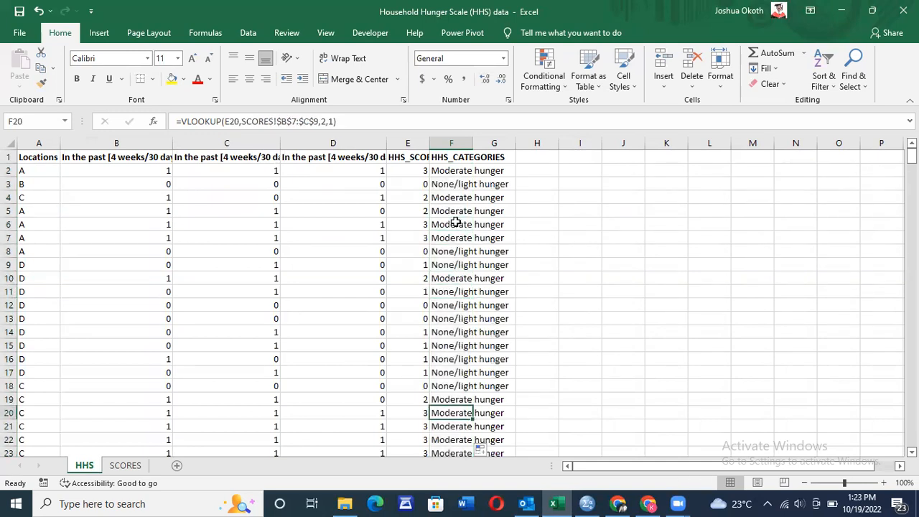
key("Down")
key("Down")
key("Down")
key("Down")
key("Down")
key("Down")
key("Down")
key("Down")
key("Down")
key("Down")
key("Down")
key("Down")
key("Down")
key("Down")
key("Down")
key("Down")
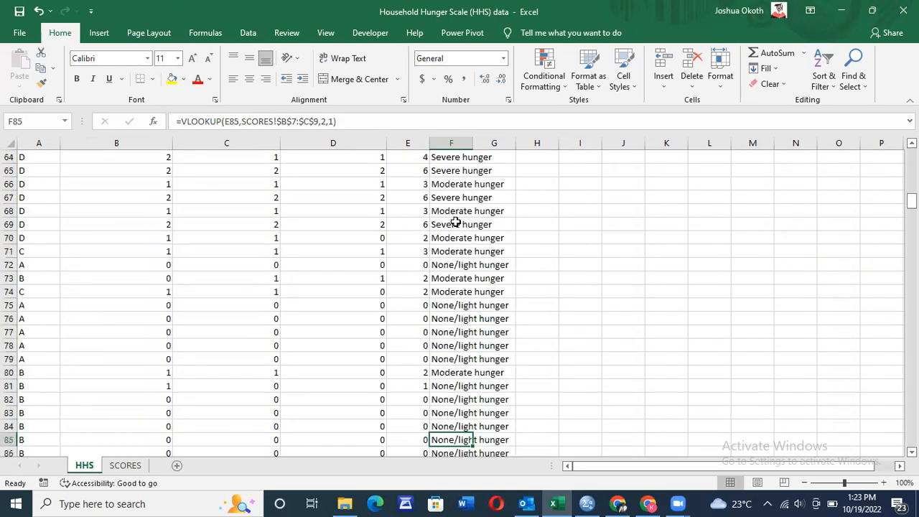
key("Up")
key("Up")
key("Up")
key("Up")
key("Up")
key("Up")
key("Up")
key("Up")
key("Up")
key("Up")
key("Up")
key("Up")
key("Up")
key("Up")
key("Up")
key("Up")
key("Up")
key("Up")
key("Up")
key("Up")
key("Up")
key("Up")
key("Up")
key("Up")
key("Up")
key("Up")
key("Up")
key("Up")
key("Up")
key("Up")
key("Up")
key("Up")
key("Up")
key("Up")
key("Up")
key("Up")
key("Up")
key("Up")
key("Up")
key("Up")
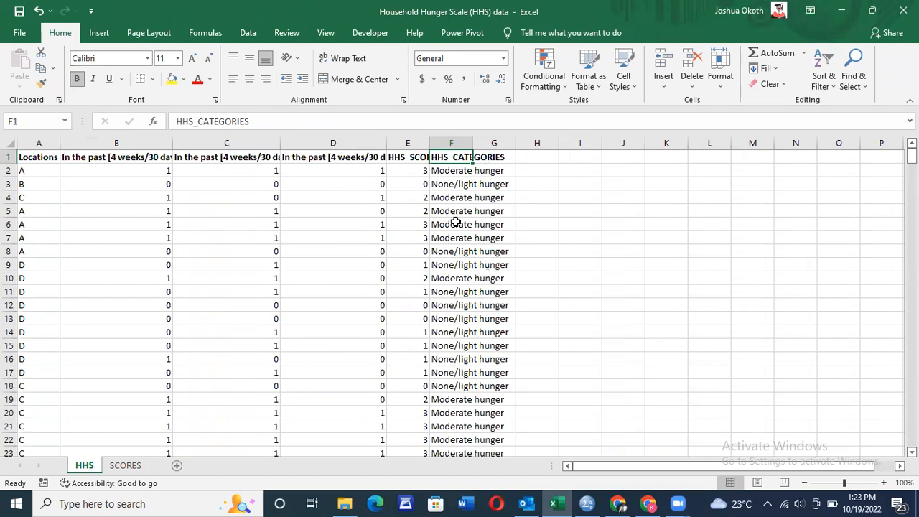
left_click(451, 170)
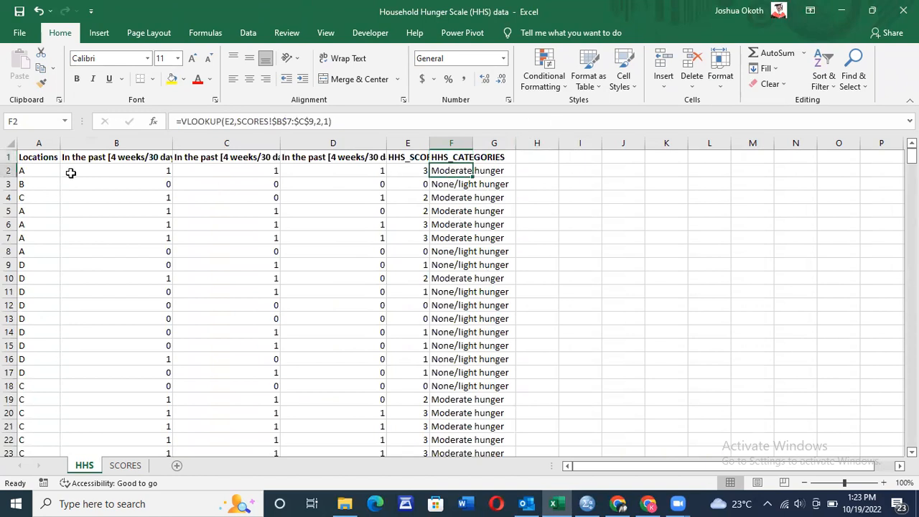
- Select the HHS dataset from the Locations header in A1 across to the HHS_CATEGORIES column F and down through the household rows
left_click(37, 154)
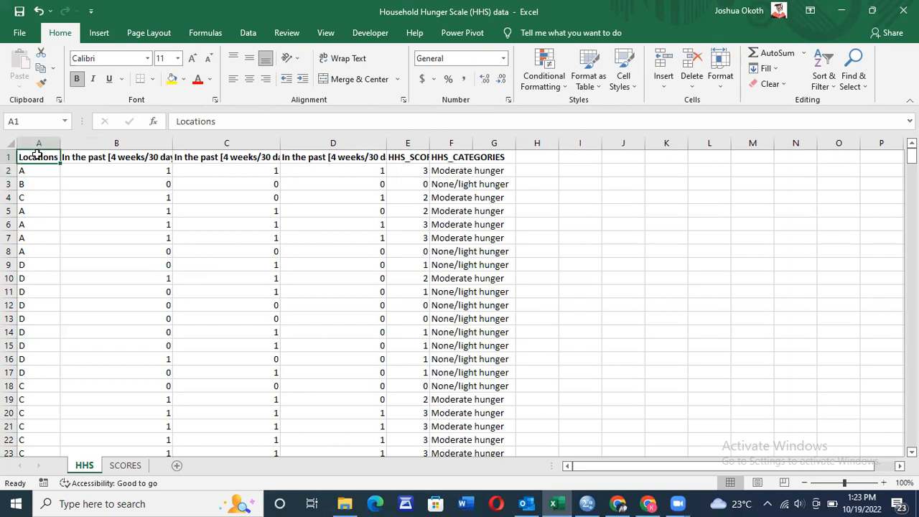
key("shift+Right")
key("shift+Right")
key("shift+Right")
key("shift+Right")
key("shift+Right")
key("shift+Right")
key("shift+Right")
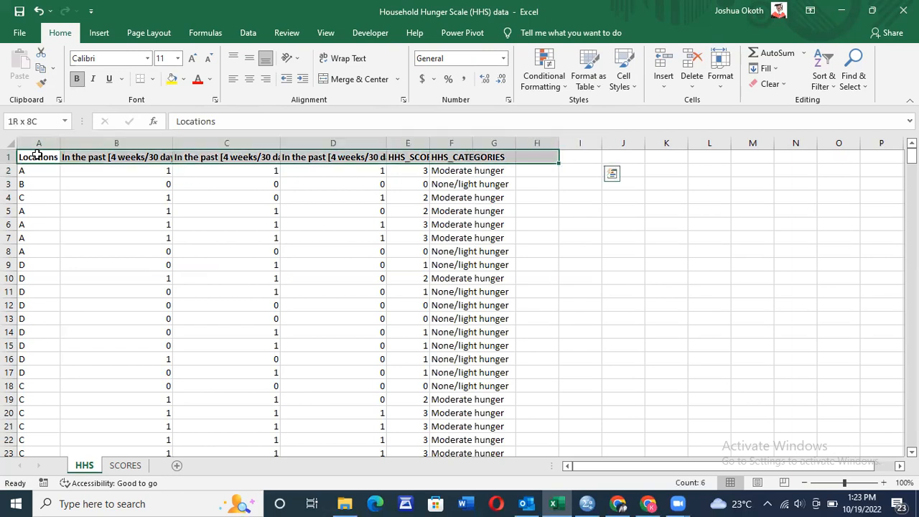
key("shift+Down")
key("shift+Down")
key("shift+Down")
key("shift+Down")
key("shift+Down")
key("shift+Down")
key("shift+Down")
key("shift+Down")
key("shift+Down")
key("shift+Down")
key("shift+Left")
key("shift+Left")
key("shift+Right")
key("shift+Left")
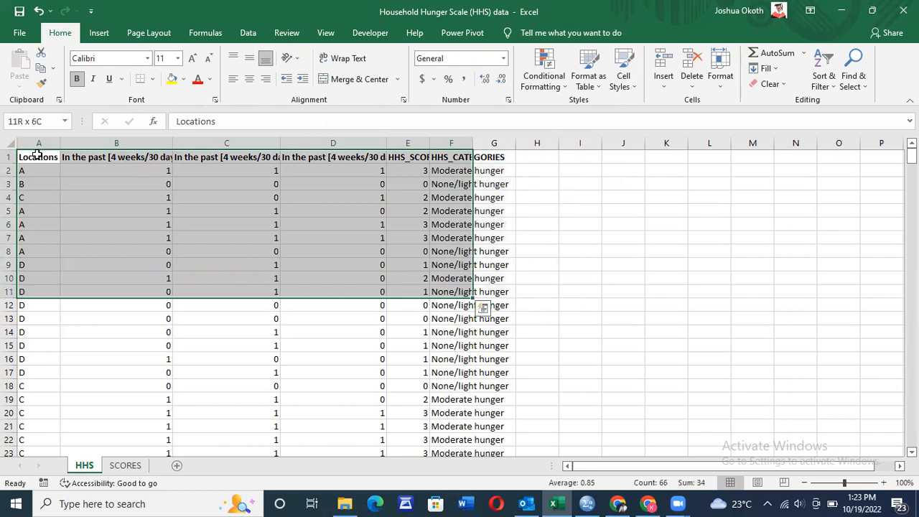
key("shift+Down")
key("shift+Down")
key("shift+Down")
key("shift+Down")
key("shift+Down")
key("shift+Down")
key("shift+Down")
key("shift+Down")
key("shift+Down")
key("shift+Down")
key("shift+Down")
key("shift+Down")
key("shift+Down")
key("shift+Down")
key("shift+Down")
key("shift+Down")
key("shift+Down")
key("shift+Down")
key("shift+Down")
key("shift+Down")
key("shift+Down")
key("shift+Down")
key("shift+Down")
key("shift+Down")
key("shift+Down")
key("shift+Down")
key("shift+Down")
key("shift+Down")
key("shift+Down")
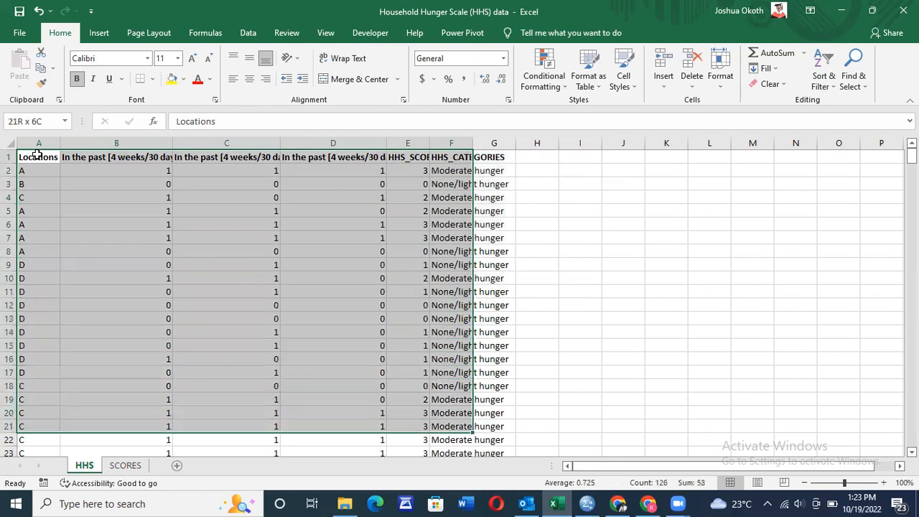
key("shift+Down")
key("shift+Down")
key("shift+Down")
key("shift+Down")
key("shift+Down")
key("shift+Down")
key("shift+Down")
key("shift+Down")
key("shift+Down")
key("shift+Down")
key("shift+Down")
key("shift+Down")
key("shift+Down")
key("shift+Down")
key("shift+Down")
key("shift+Down")
key("shift+Down")
key("shift+Down")
key("shift+Down")
key("shift+Down")
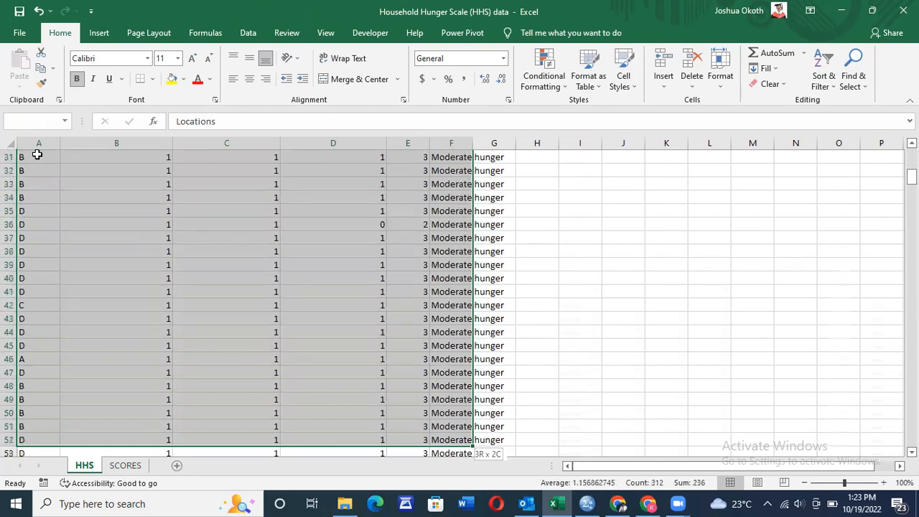
key("shift+Down")
key("shift+Down")
key("shift+Down")
key("shift+Down")
key("shift+Down")
key("shift+Down")
key("shift+Down")
key("shift+Down")
key("shift+Down")
key("shift+Down")
key("shift+Down")
key("shift+Down")
key("shift+Down")
key("shift+Down")
key("shift+Down")
key("shift+Down")
key("shift+Down")
key("shift+Down")
key("shift+Down")
key("shift+Down")
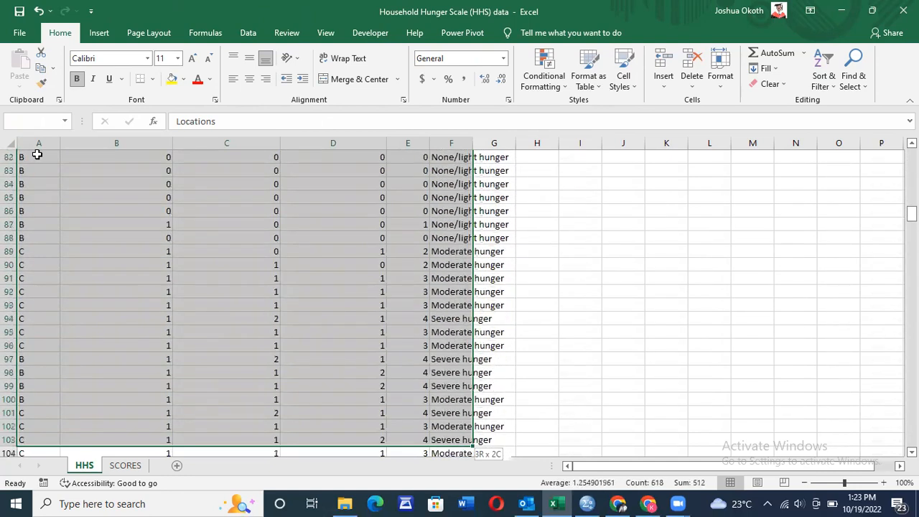
key("shift+Down")
key("shift+Down")
key("shift+Down")
key("shift+Down")
key("shift+Down")
key("shift+Down")
key("shift+Down")
key("shift+Down")
key("shift+Down")
key("shift+Down")
key("shift+Down")
key("shift+Down")
key("shift+Down")
key("shift+Down")
key("shift+Down")
key("shift+Down")
key("shift+Down")
key("shift+Down")
key("shift+Down")
key("shift+Down")
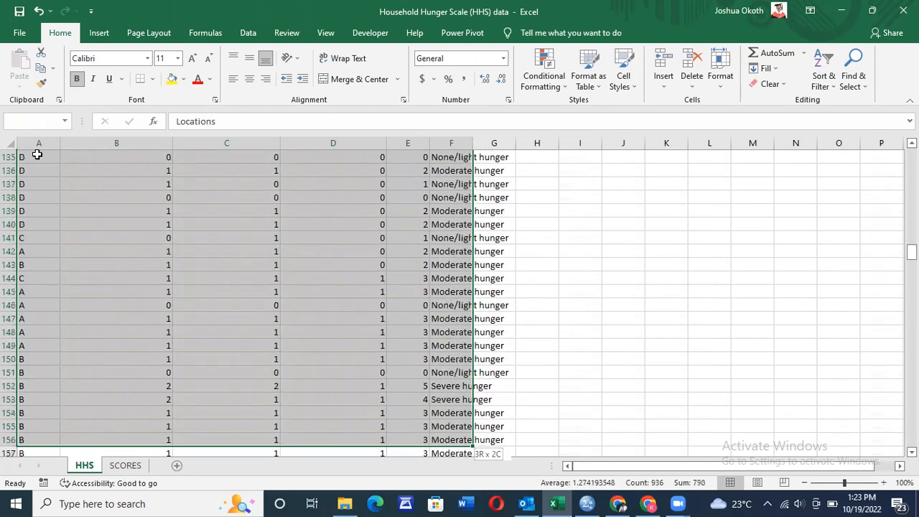
key("shift+Down")
key("shift+Down")
key("shift+Down")
key("shift+Down")
key("shift+Down")
key("shift+Down")
key("shift+Down")
key("shift+Down")
key("shift+Down")
key("shift+Down")
key("shift+Down")
key("shift+Down")
key("shift+Down")
key("shift+Down")
key("shift+Down")
key("shift+Down")
key("shift+Down")
key("shift+Down")
key("shift+Down")
key("shift+Down")
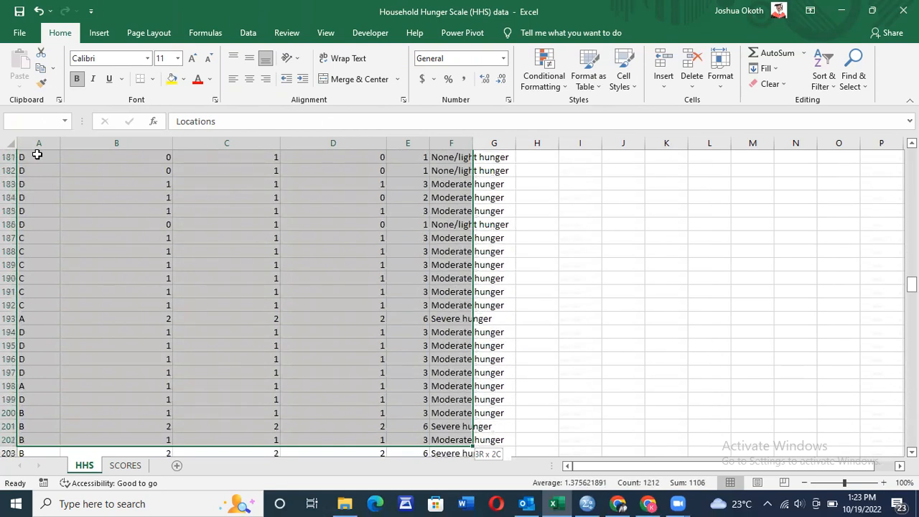
key("shift+Down")
key("shift+Down")
key("shift+Down")
key("shift+Down")
key("shift+Down")
key("shift+Down")
key("shift+Down")
key("shift+Down")
key("shift+Down")
key("shift+Down")
key("shift+Down")
key("shift+Down")
key("shift+Down")
key("shift+Down")
key("shift+Down")
key("shift+Down")
key("shift+Down")
key("shift+Down")
key("shift+Down")
key("shift+Down")
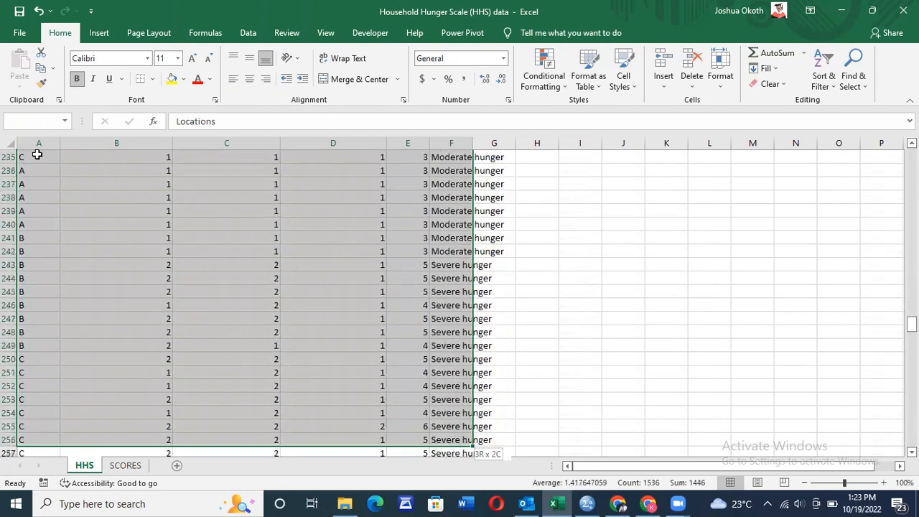
- Extend the dataset selection in columns A to F down to the last household in row 414
key("shift+Down")
key("shift+Down")
key("shift+Down")
key("shift+Down")
key("shift+Down")
key("shift+Down")
key("shift+Down")
key("shift+Down")
key("shift+Down")
key("shift+Down")
key("shift+Down")
key("shift+Down")
key("shift+Down")
key("shift+Down")
key("shift+Down")
key("shift+Down")
key("shift+Down")
key("shift+Down")
key("shift+Down")
key("shift+Down")
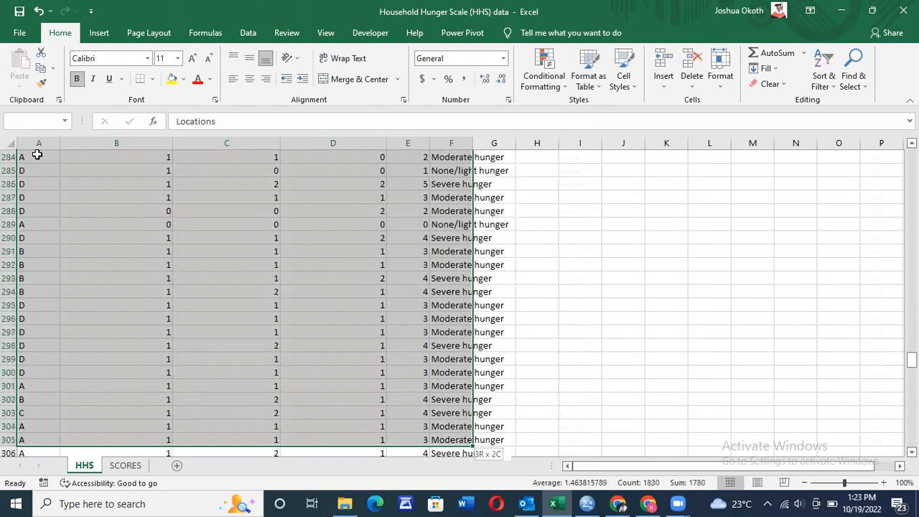
key("shift+Down")
key("shift+Down")
key("shift+Down")
key("shift+Down")
key("shift+Down")
key("shift+Down")
key("shift+Down")
key("shift+Down")
key("shift+Down")
key("shift+Down")
key("shift+Down")
key("shift+Down")
key("shift+Down")
key("shift+Down")
key("shift+Down")
key("shift+Down")
key("shift+Down")
key("shift+Down")
key("shift+Down")
key("shift+Down")
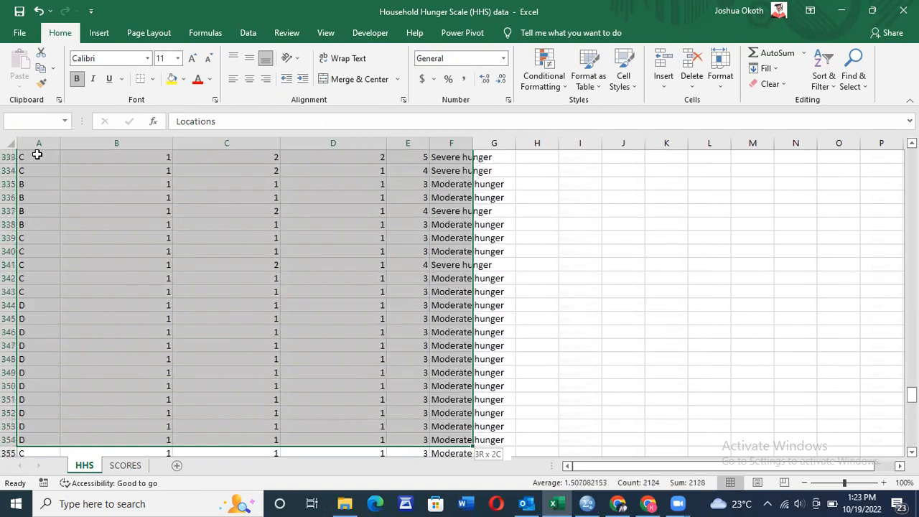
key("shift+Down")
key("shift+Down")
key("shift+Down")
key("shift+Down")
key("shift+Down")
key("shift+Down")
key("shift+Down")
key("shift+Down")
key("shift+Down")
key("shift+Down")
key("shift+Down")
key("shift+Down")
key("shift+Down")
key("shift+Down")
key("shift+Down")
key("shift+Down")
key("shift+Down")
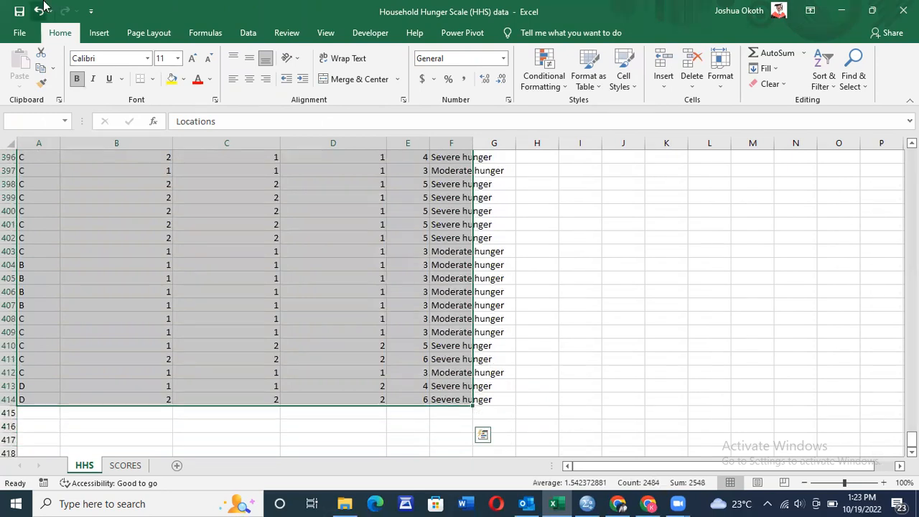
- Convert the selected range A1:F414 into a table with headers
left_click(104, 32)
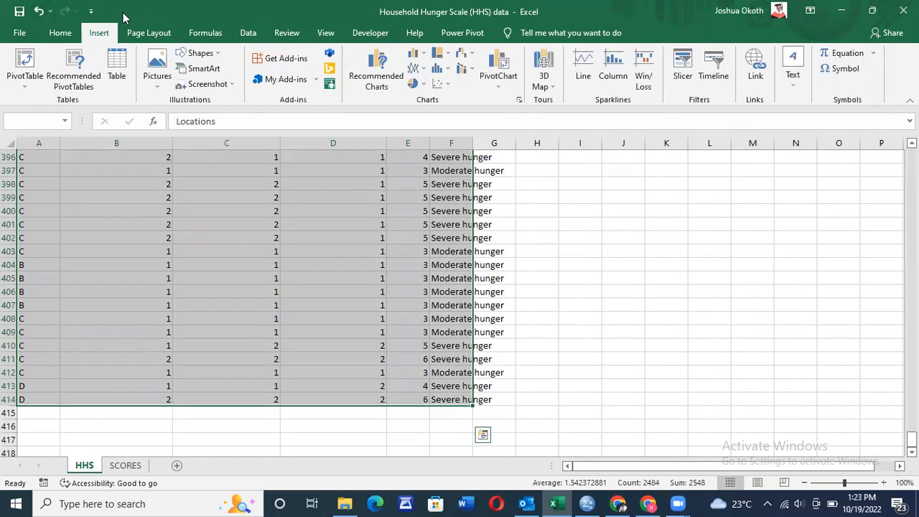
left_click(116, 68)
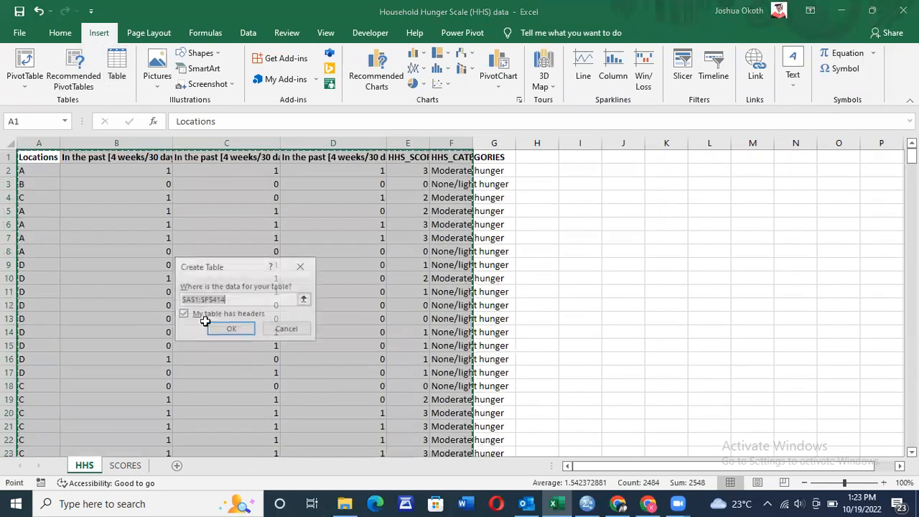
left_click(231, 330)
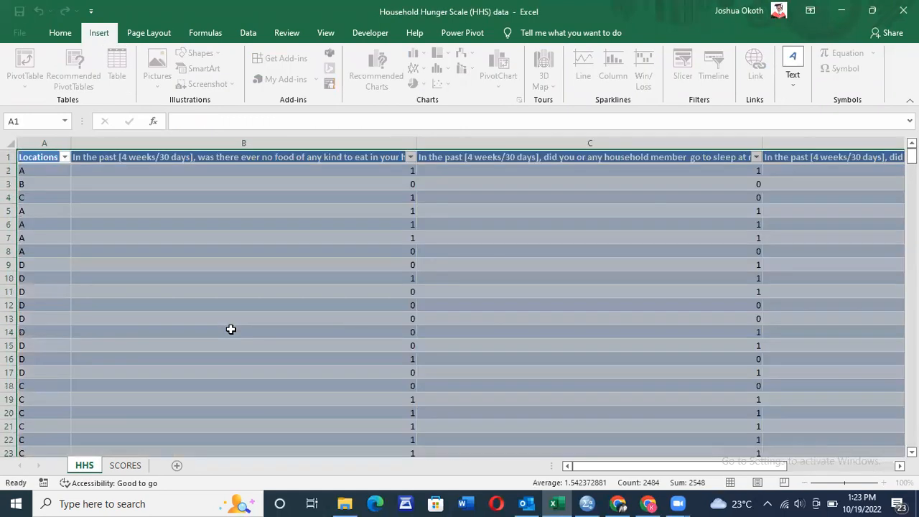
- Examine the new table across to its HHS_SCORES and HHS_CATEGORIES columns and the empty cells beyond them
left_click(550, 252)
left_click(602, 238)
key("Right")
key("Right")
key("Right")
key("Right")
key("Right")
key("Right")
key("Right")
key("Right")
key("Right")
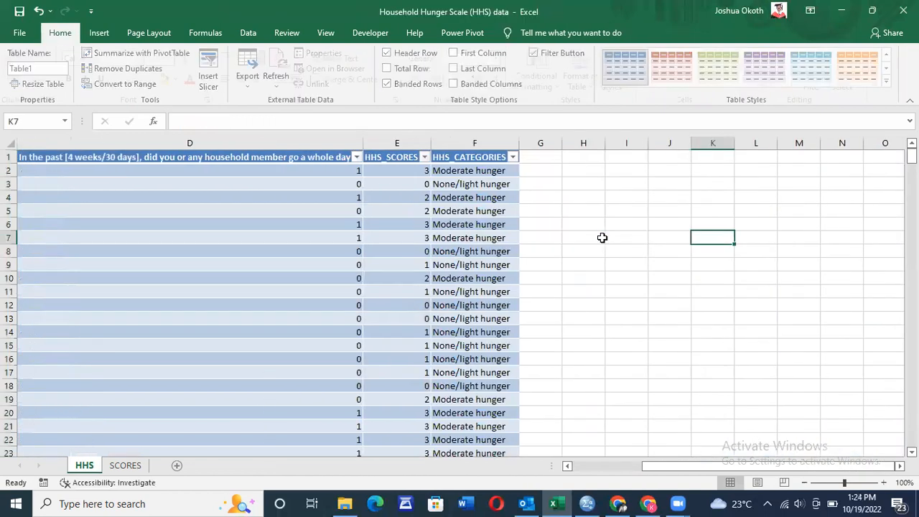
key("Right")
left_click(716, 195)
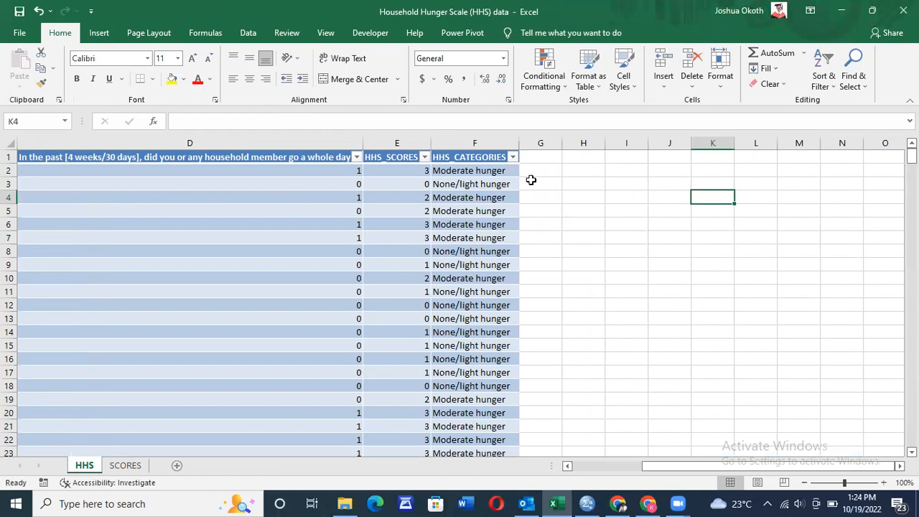
left_click(465, 143)
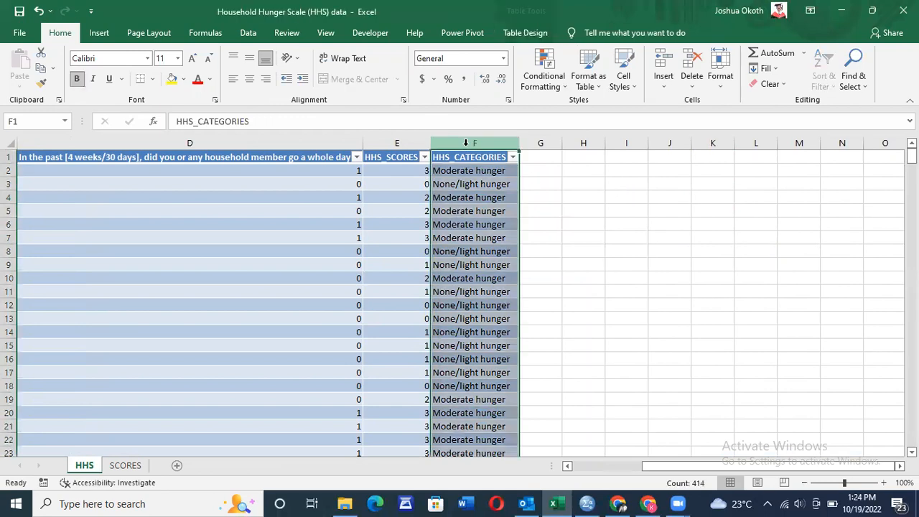
left_click(680, 184)
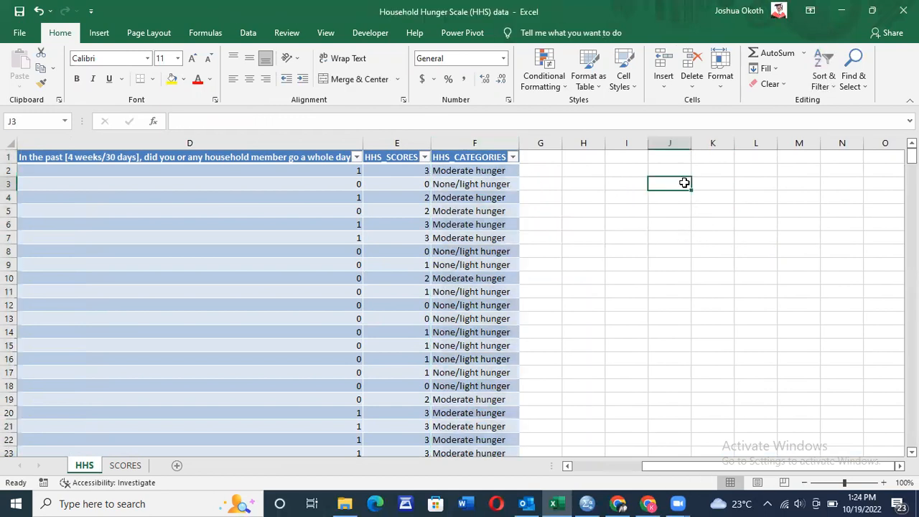
- Copy the None/light hunger category from F3 and paste it as a value into J3
left_click(468, 183)
key("ctrl+c")
left_click(671, 185)
right_click(670, 183)
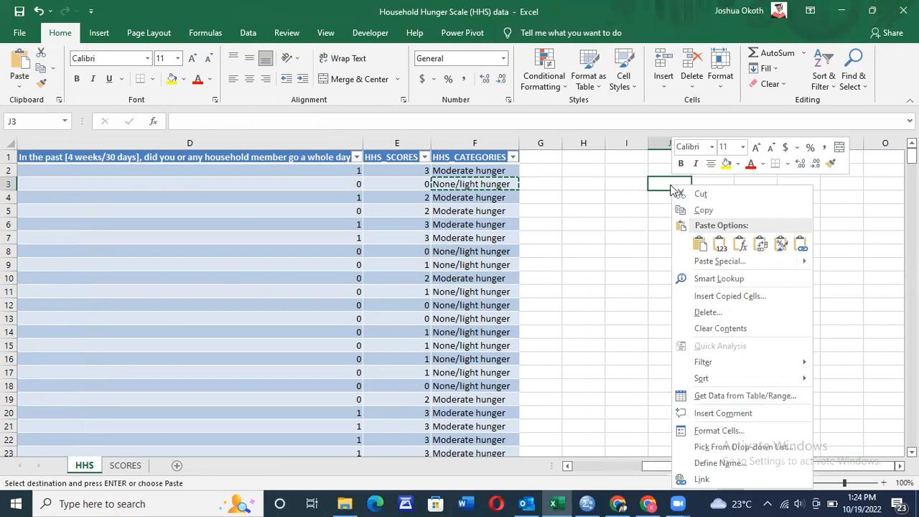
left_click(714, 241)
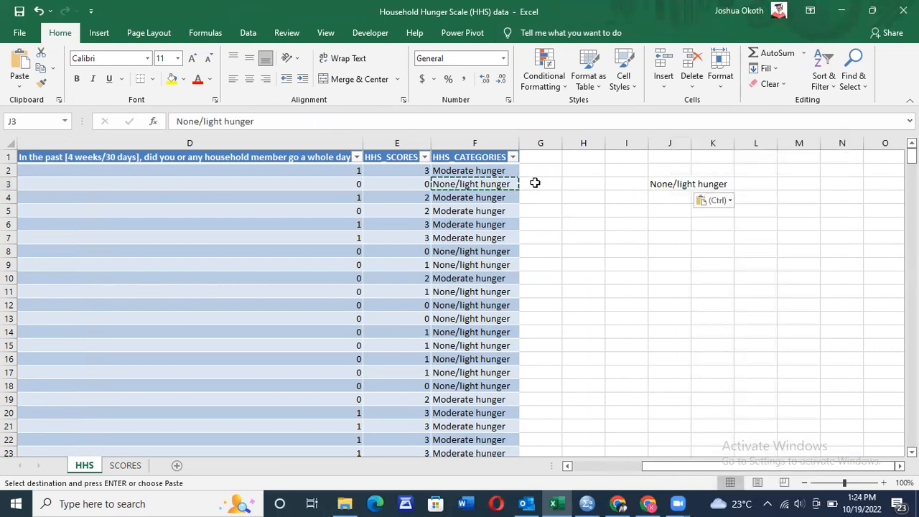
- Copy the Moderate hunger category from F5 and paste it as a value into J4
left_click(467, 211)
key("ctrl+c")
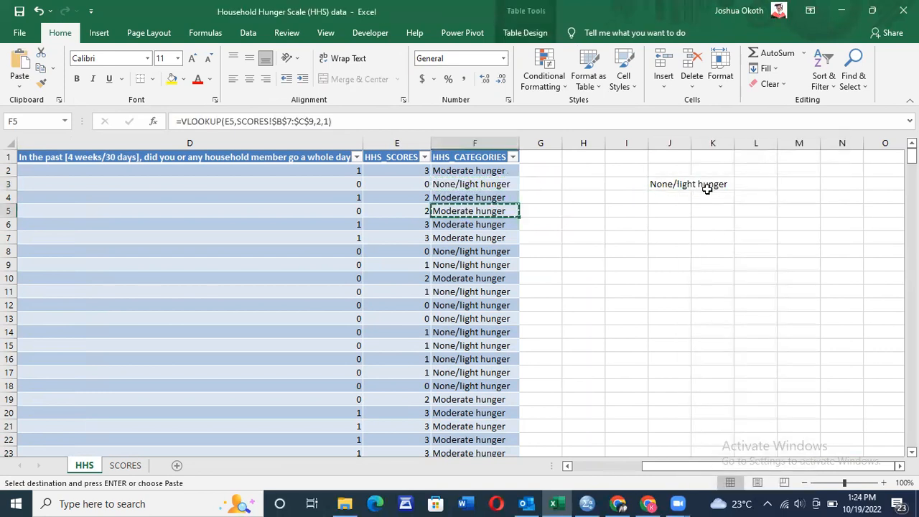
left_click(676, 198)
right_click(676, 199)
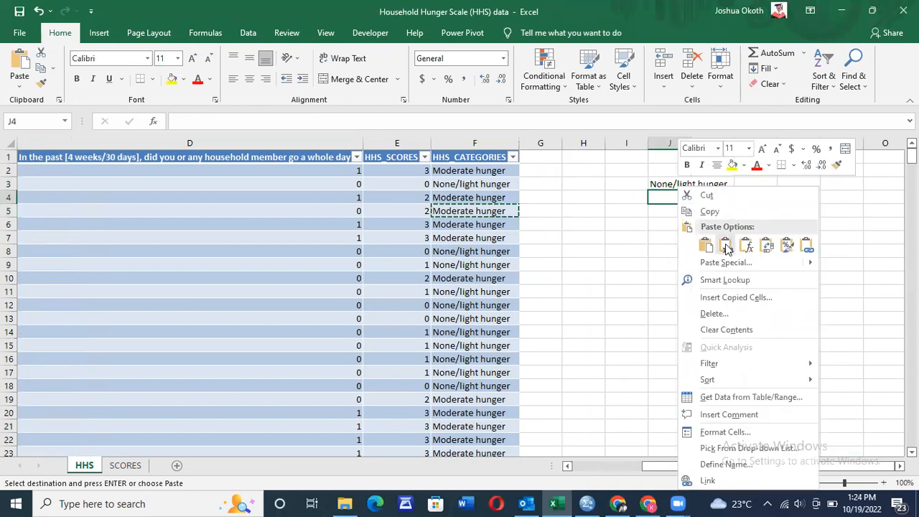
left_click(724, 244)
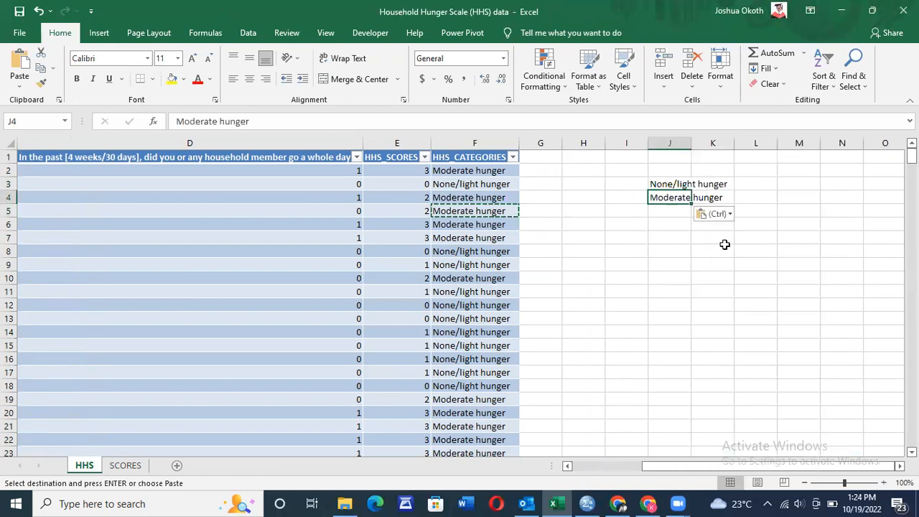
- Copy the Severe hunger category from F64 and paste it as a value into J5
left_click(467, 439)
key("Right")
key("Right")
key("Right")
key("Right")
key("Right")
key("Down")
key("Down")
key("Down")
key("Down")
key("Down")
key("Down")
key("Down")
key("Down")
key("Down")
key("Down")
key("Down")
key("Down")
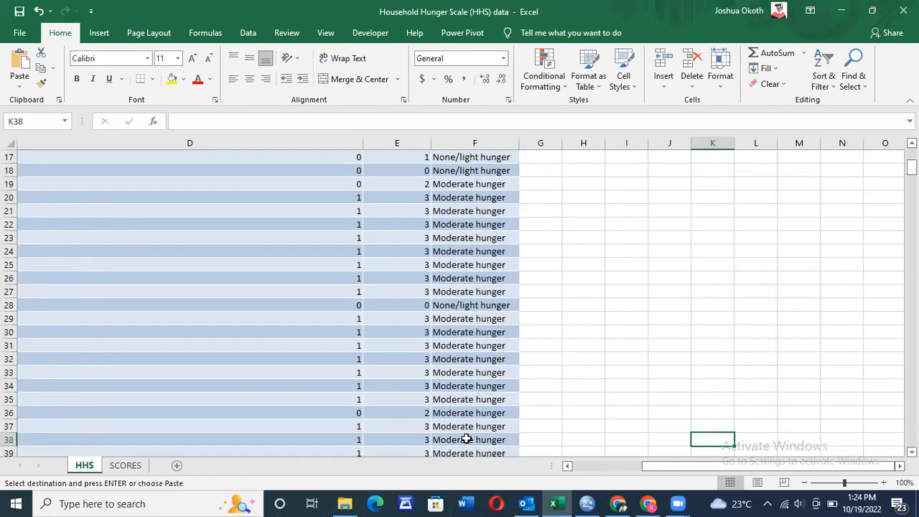
key("Down")
key("Down")
key("Down")
key("Down")
key("Down")
key("Down")
key("Down")
key("Down")
key("Down")
key("Down")
key("Down")
key("Down")
key("Down")
key("Down")
key("Down")
key("Down")
key("Down")
key("Down")
key("Down")
key("Down")
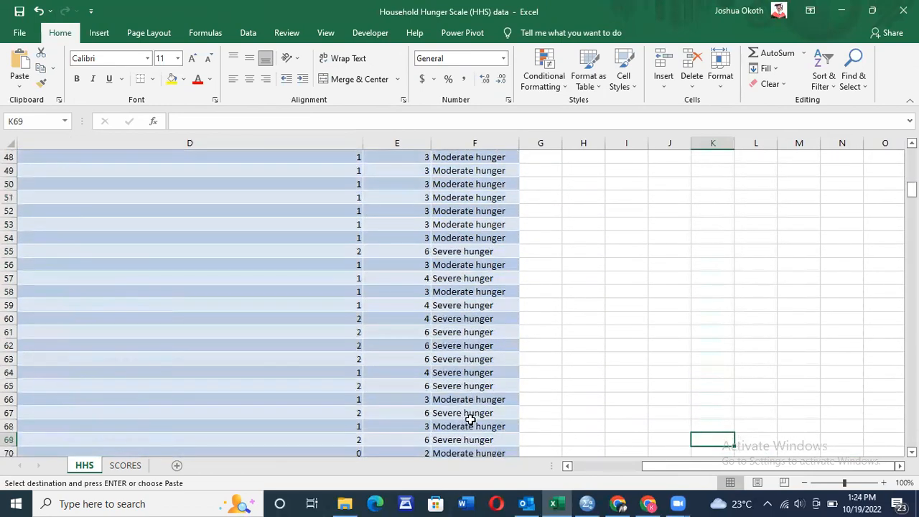
left_click(467, 371)
key("ctrl+c")
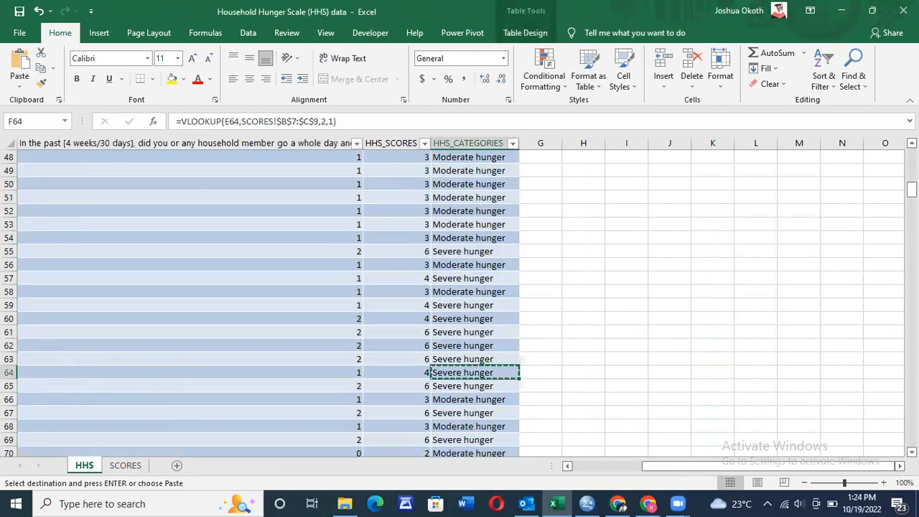
left_click_drag(912, 188, 911, 154)
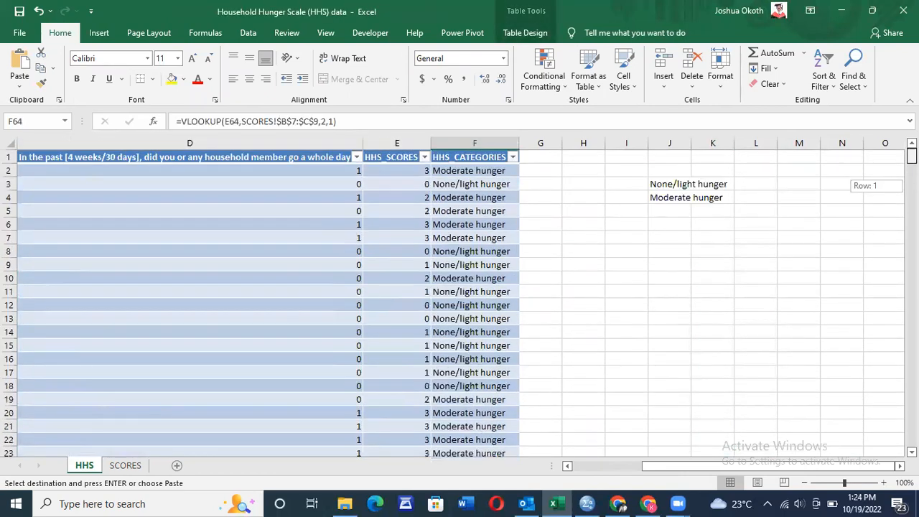
left_click(667, 209)
right_click(667, 209)
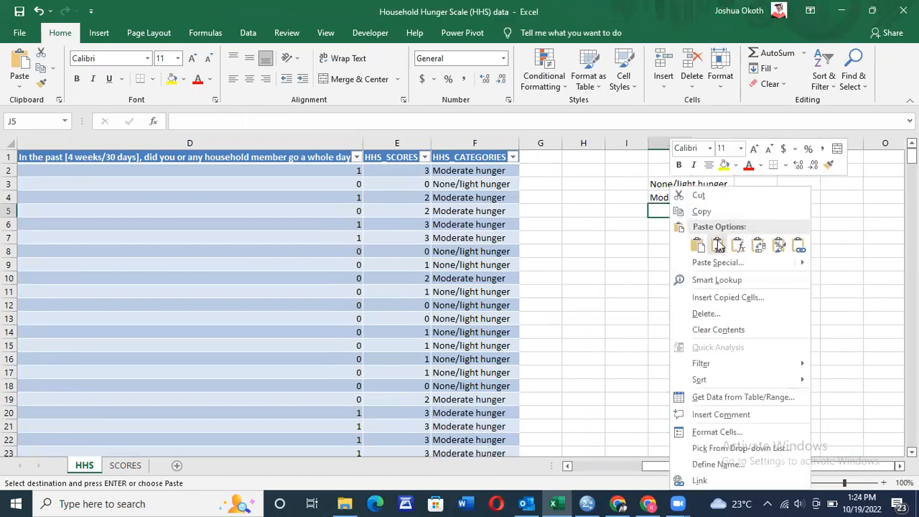
left_click(718, 241)
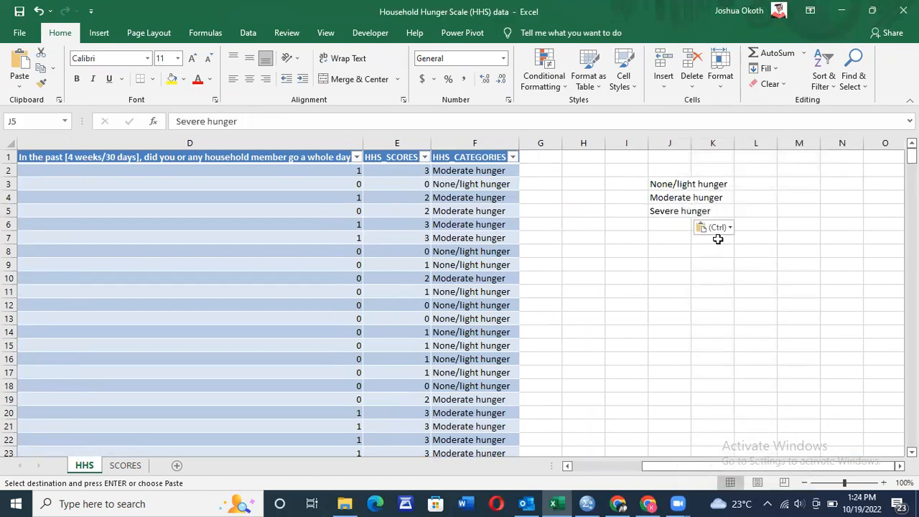
- Count the None/light hunger households in L3 with =COUNTIF(Table1[HHS_CATEGORIES],J3)
left_click(643, 185)
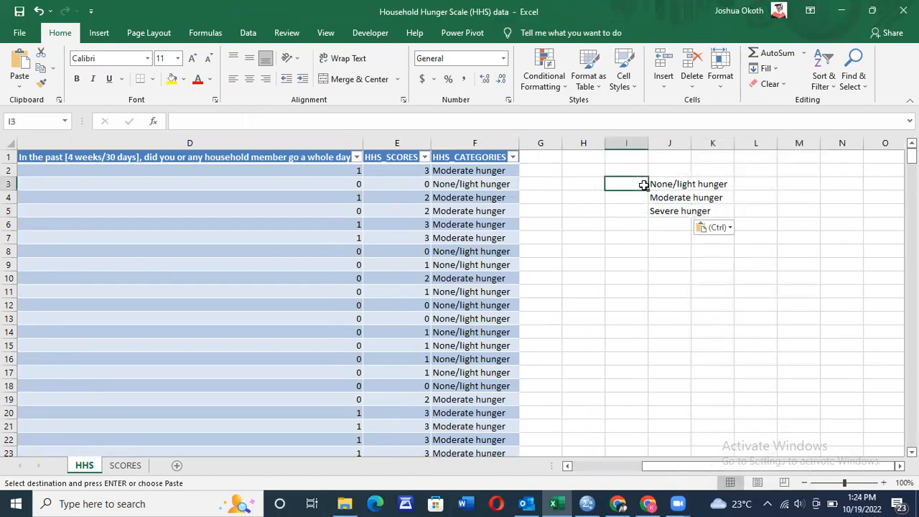
left_click(684, 185)
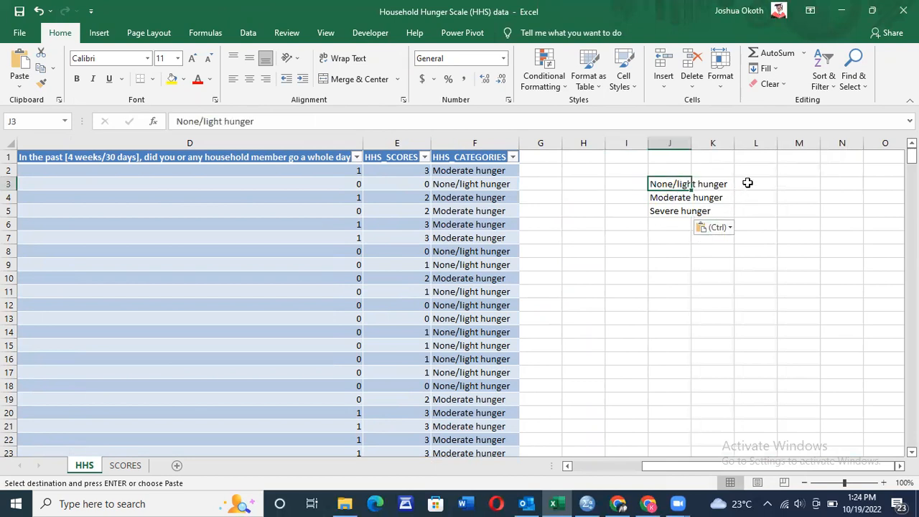
left_click(747, 183)
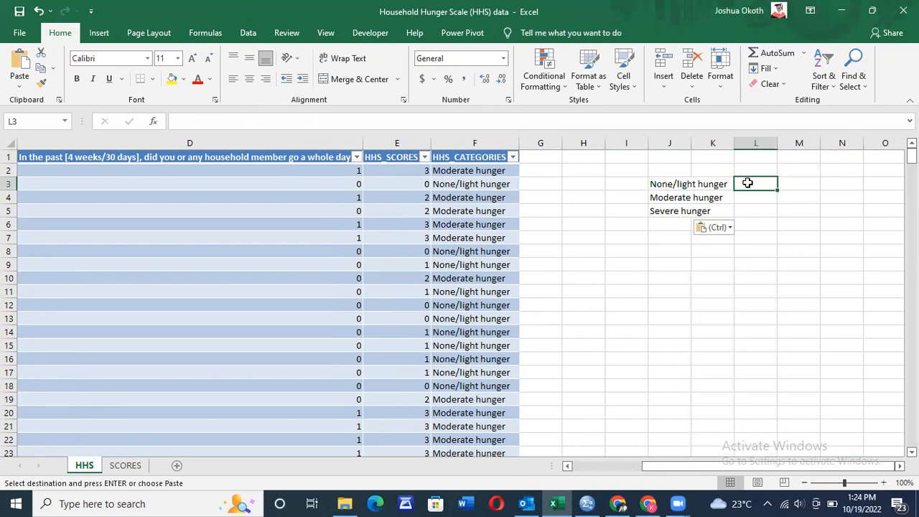
type("=")
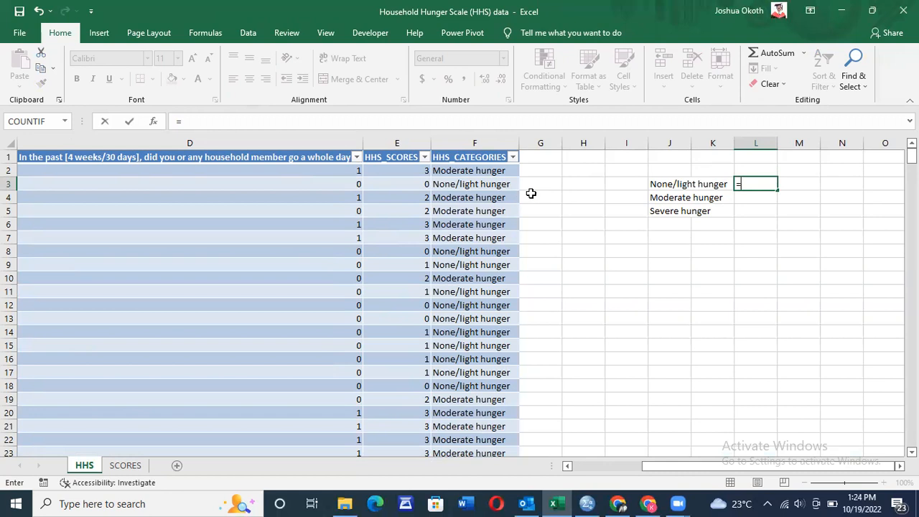
type("COUNT")
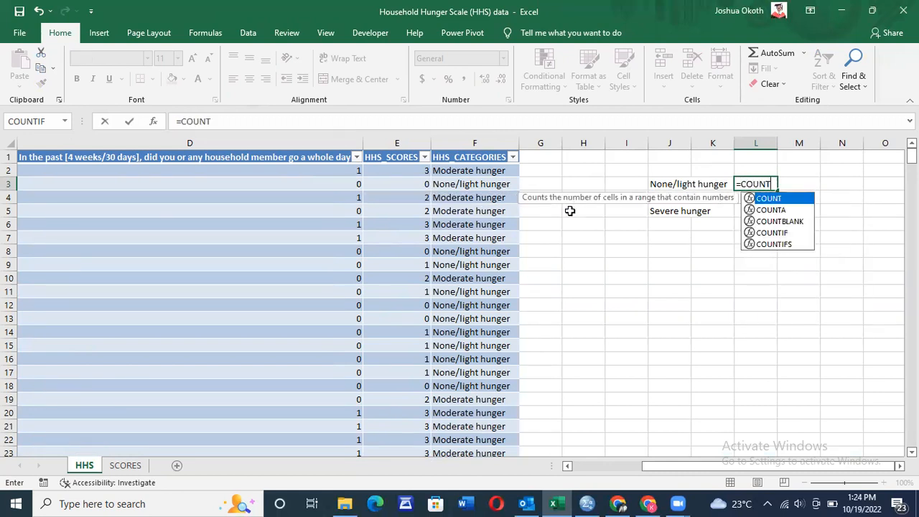
double_click(779, 234)
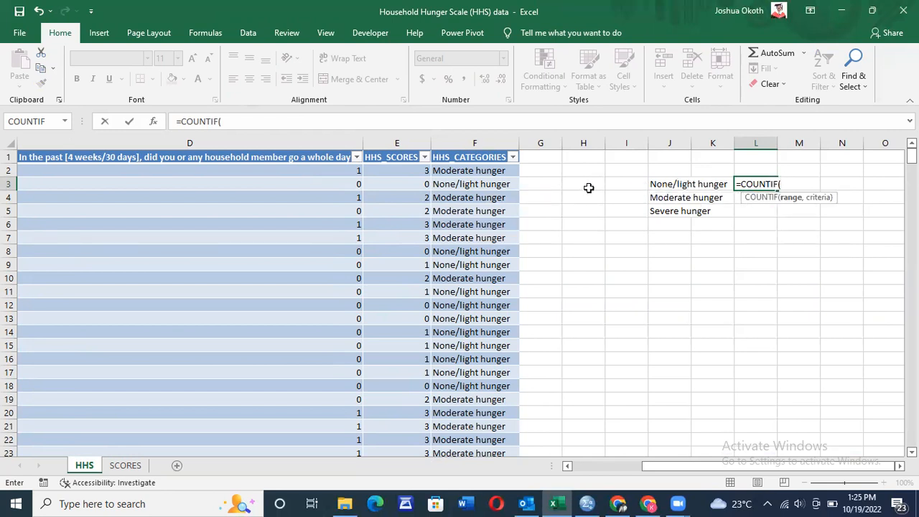
left_click(471, 147)
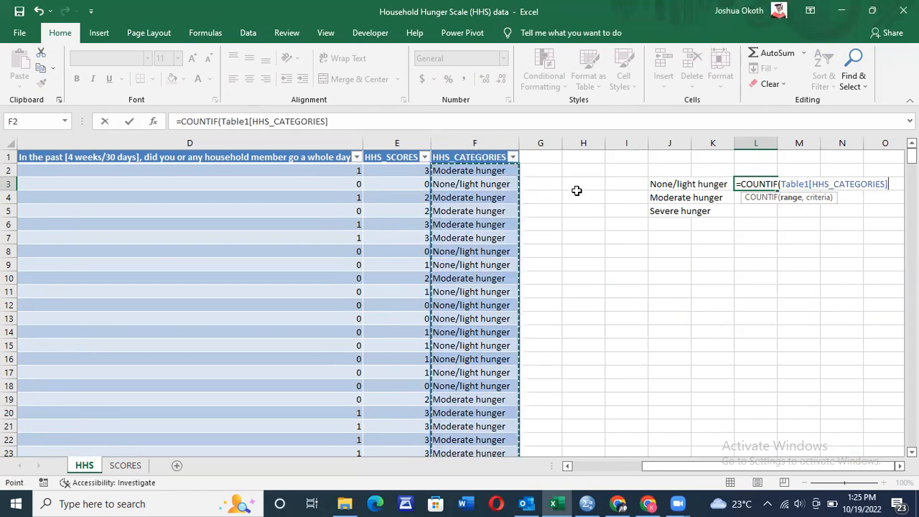
type(",")
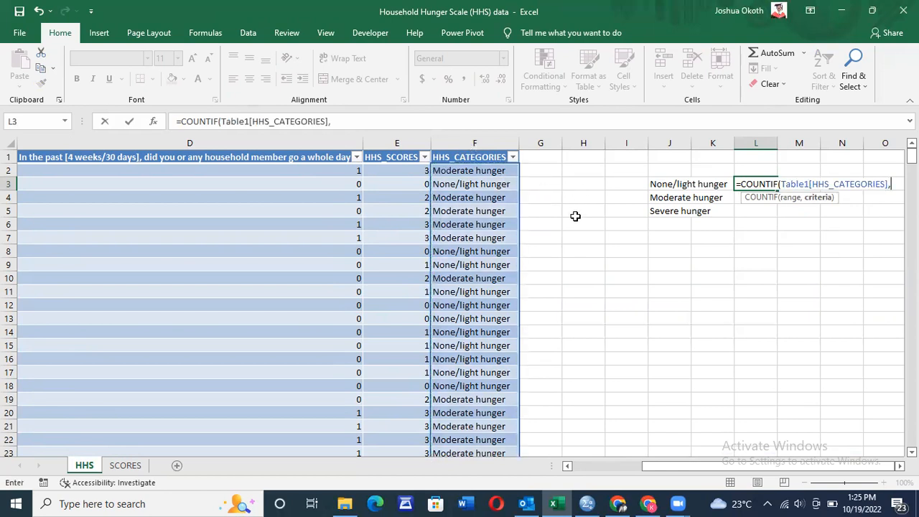
left_click(672, 184)
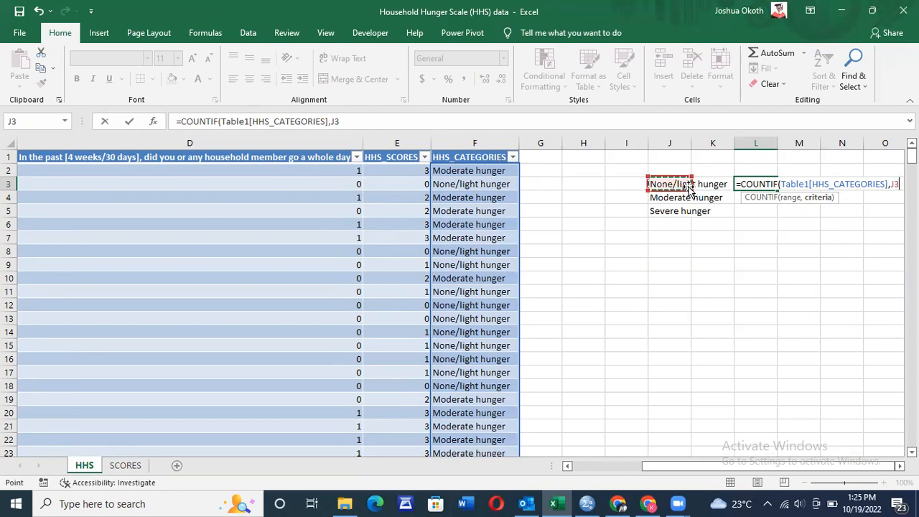
key("Return")
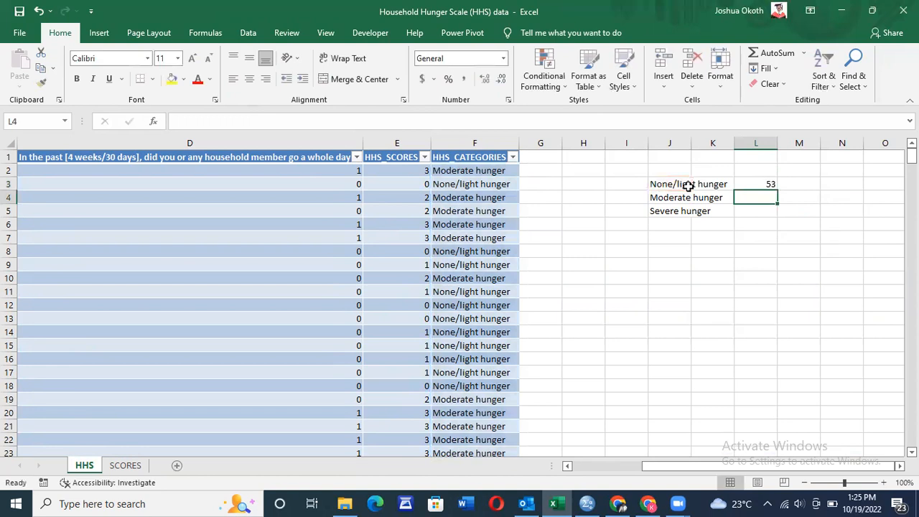
- Review the COUNTIF formula in L3 against its None/light hunger label in J3
left_click(764, 184)
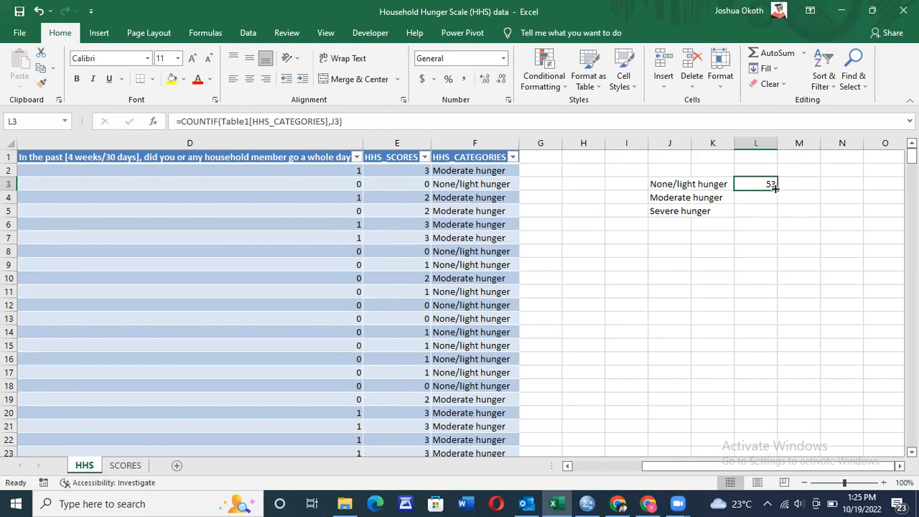
left_click(715, 185)
left_click(766, 184)
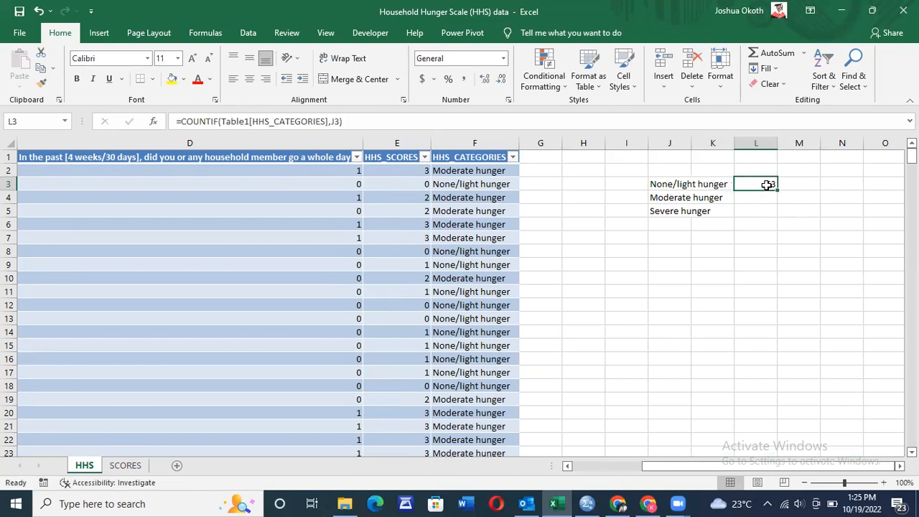
left_click(705, 184)
left_click(671, 185)
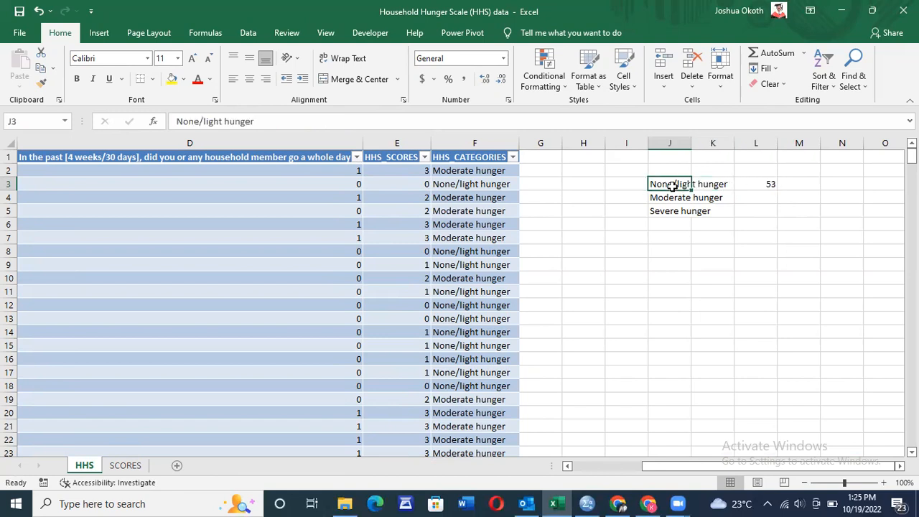
left_click(768, 185)
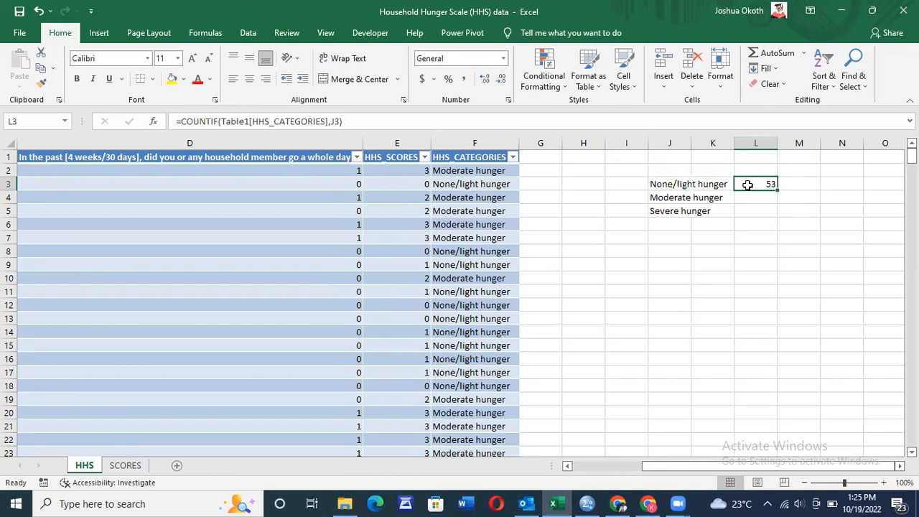
- Re-enter the category count in L3 as =COUNTIF(Table1[HHS_CATEGORIES],J3:J5), using all three labels as criteria
left_click(775, 189)
left_click(694, 186)
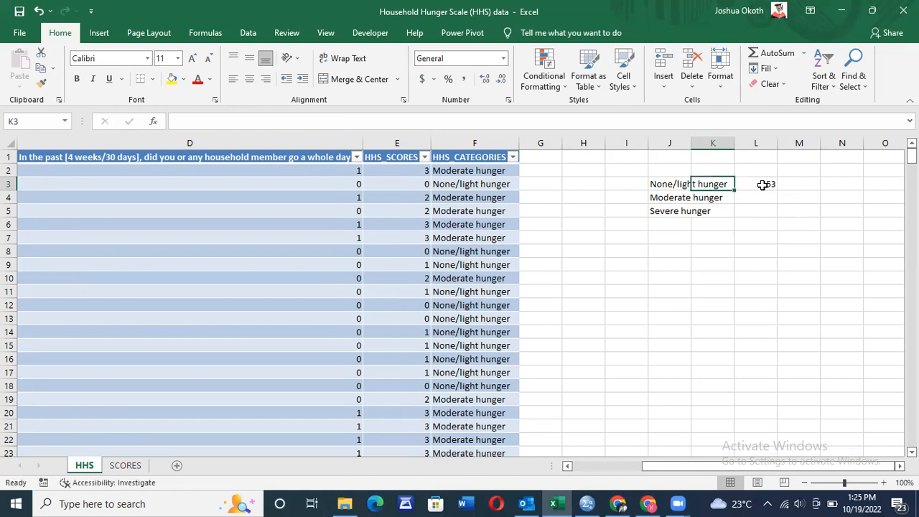
left_click(762, 186)
type("=COUNT")
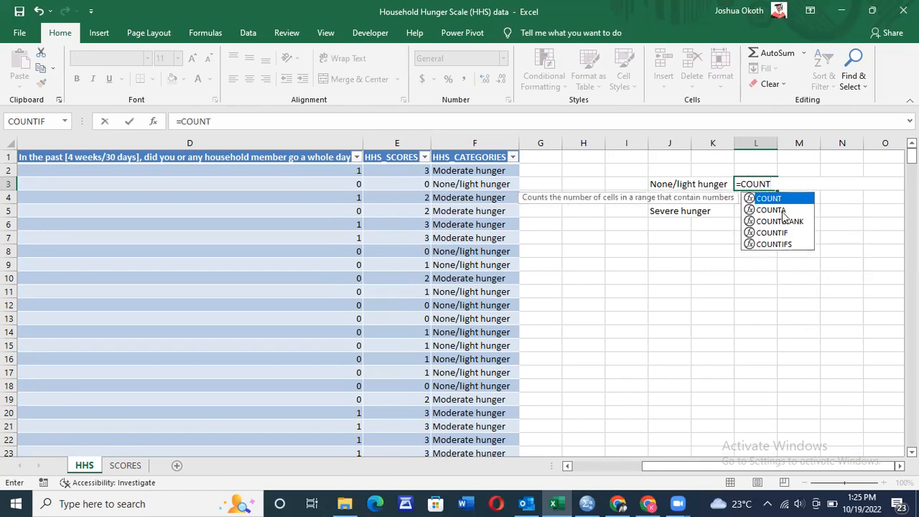
double_click(771, 233)
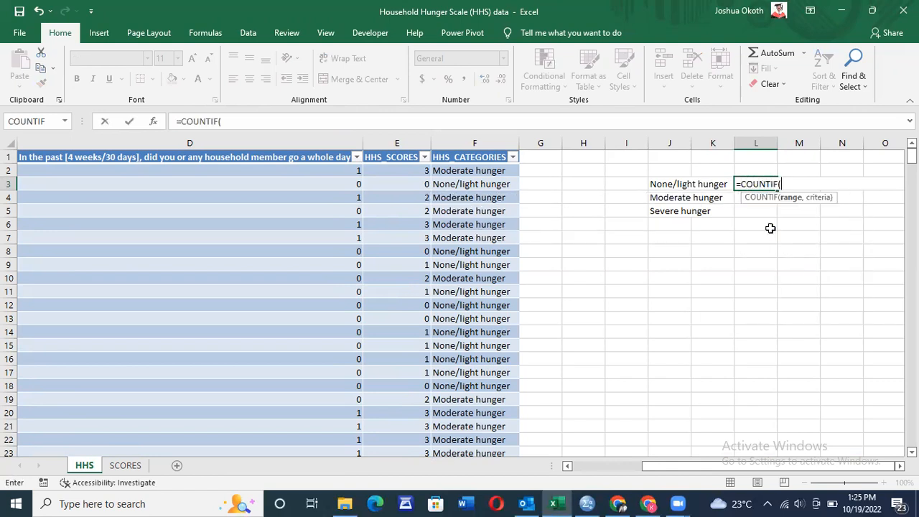
left_click(471, 167)
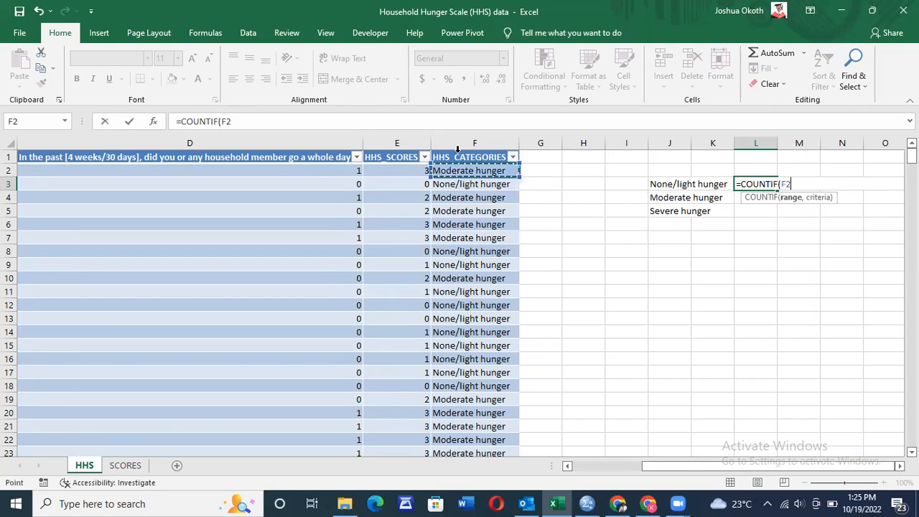
left_click(460, 156)
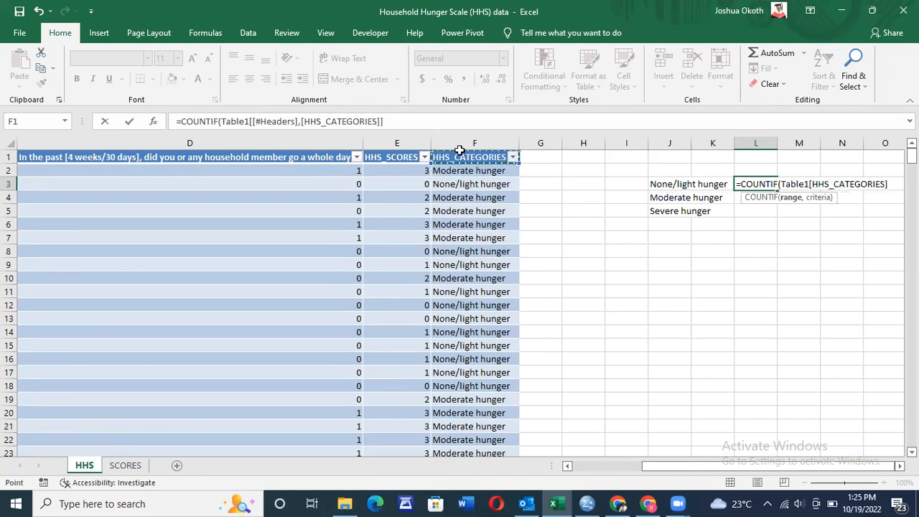
left_click(461, 150)
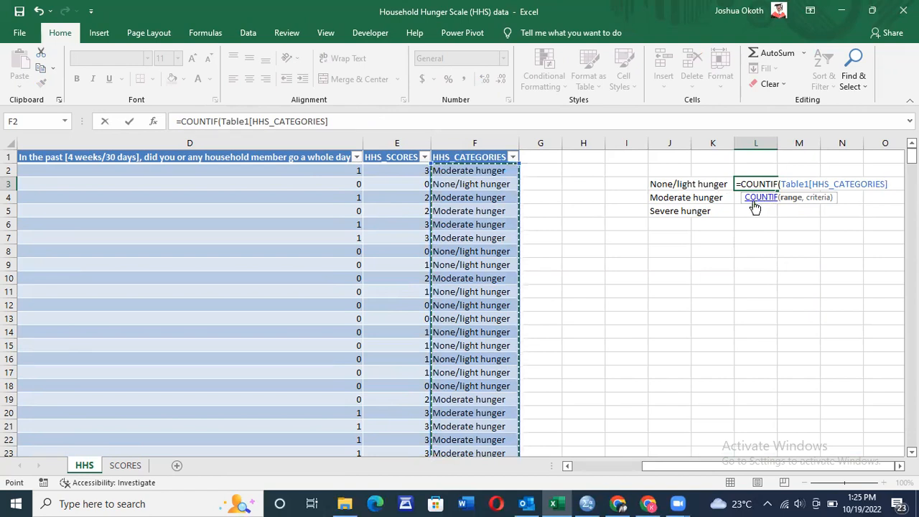
type(",")
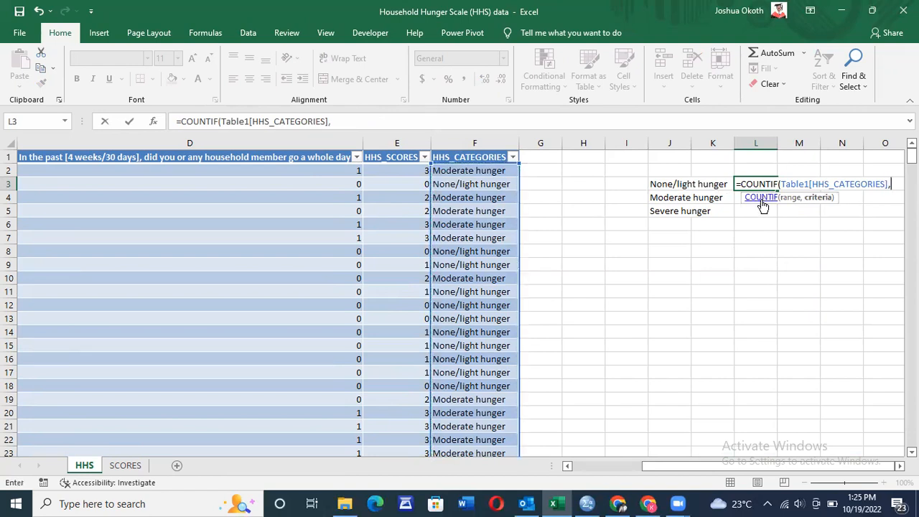
left_click(669, 183)
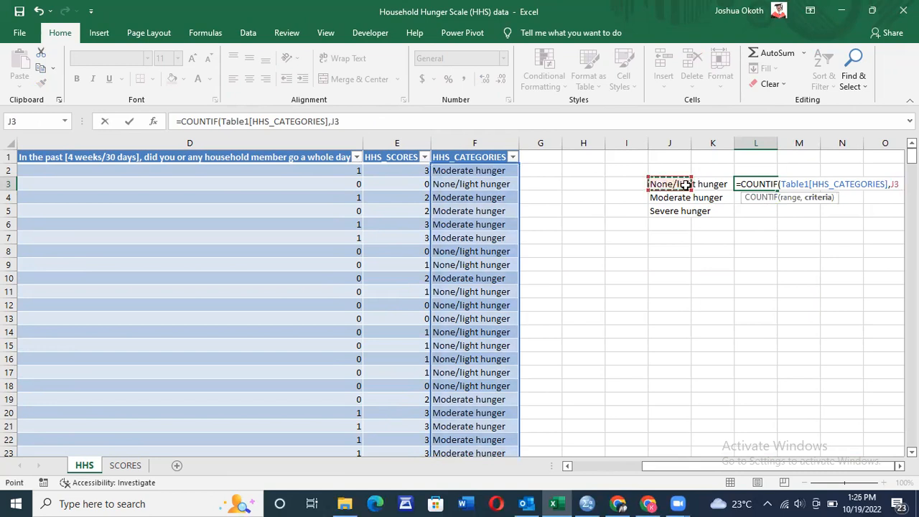
left_click_drag(683, 184, 693, 209)
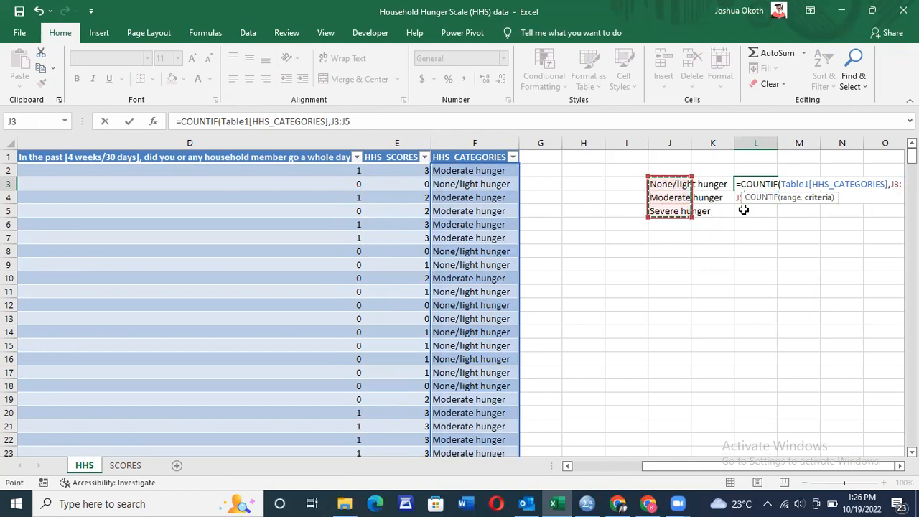
type(")")
key("Return")
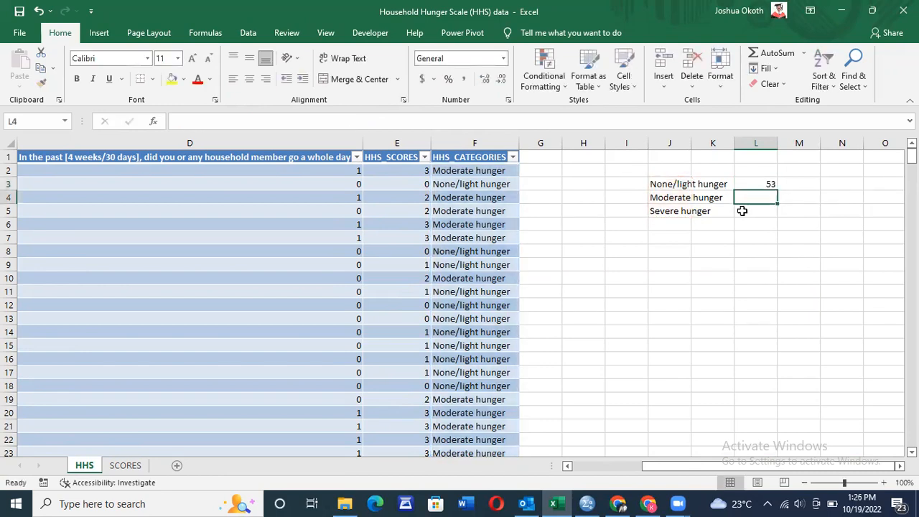
left_click_drag(767, 183, 775, 187)
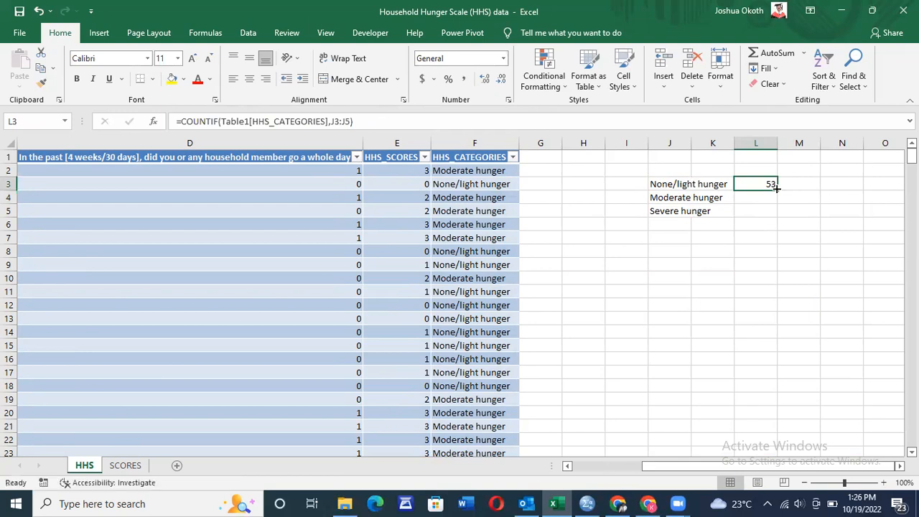
left_click(706, 196)
- Replace the formula in L3 with =COUNTIF(F:F,J3) to count None/light hunger across the whole categories column
mouse_move(765, 182)
left_mouse_down()
mouse_move(742, 183)
mouse_move(762, 183)
left_mouse_up()
type("=")
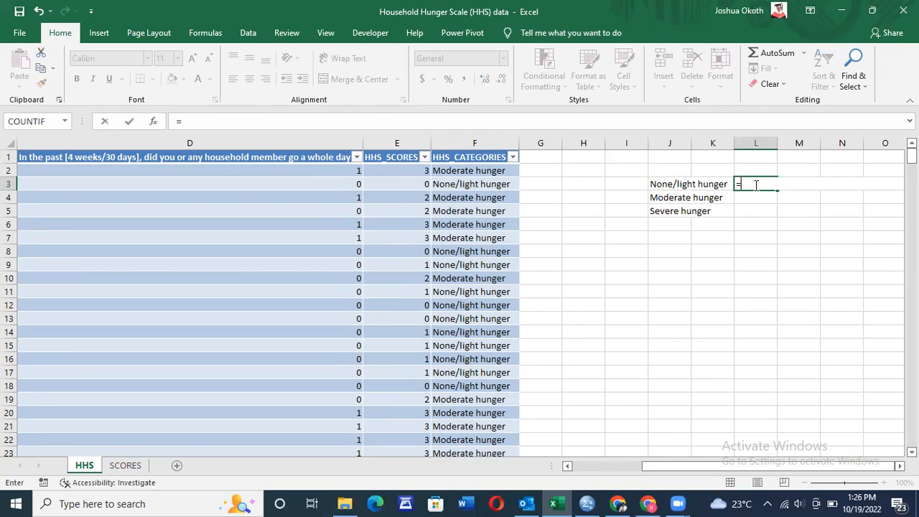
type("COUNT")
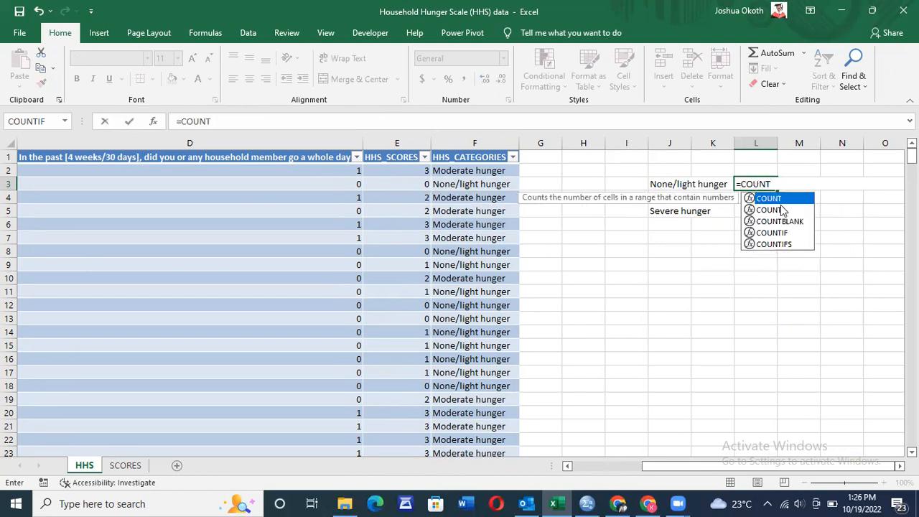
double_click(774, 233)
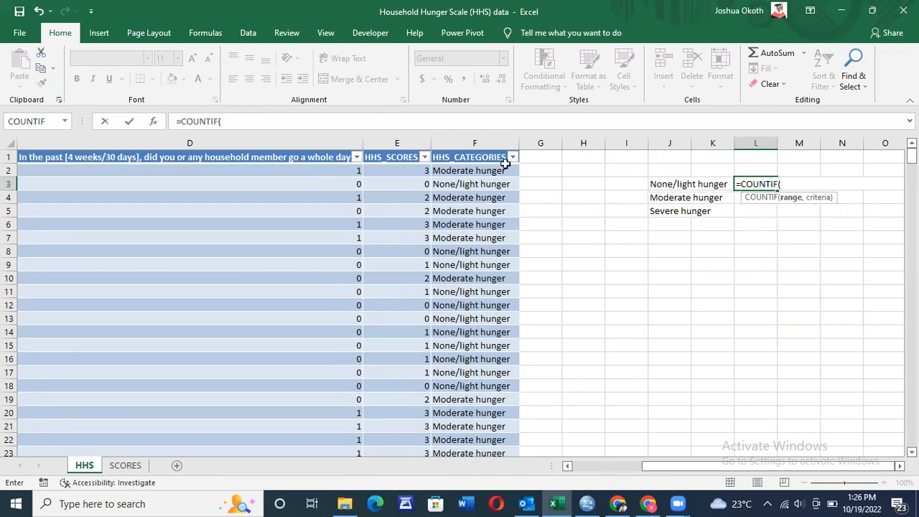
left_click(464, 146)
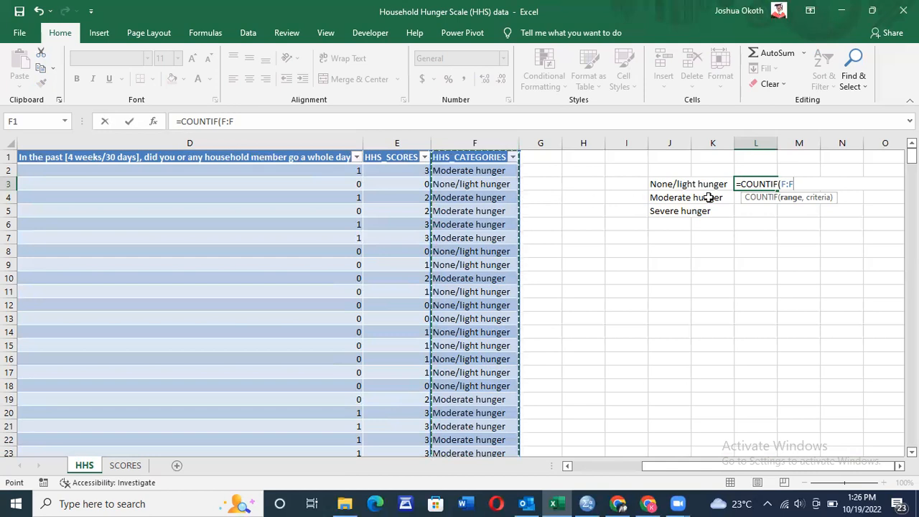
type(",")
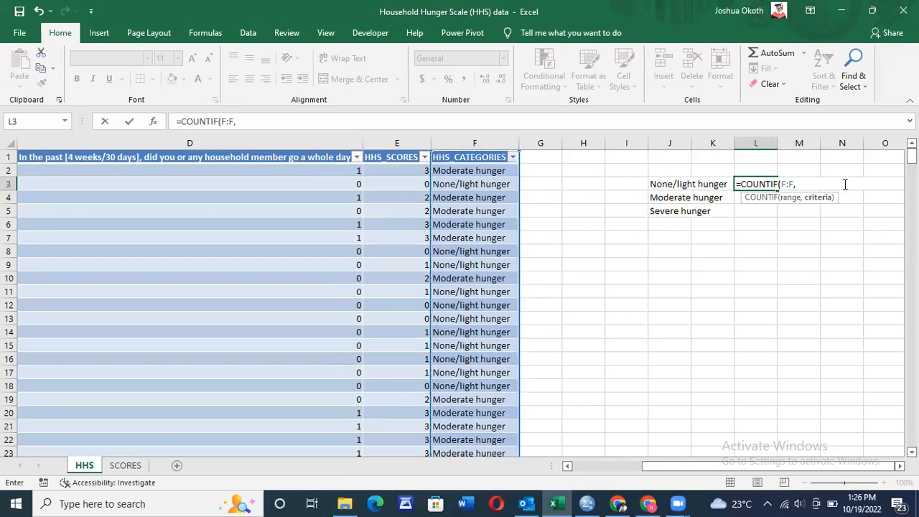
left_click(675, 183)
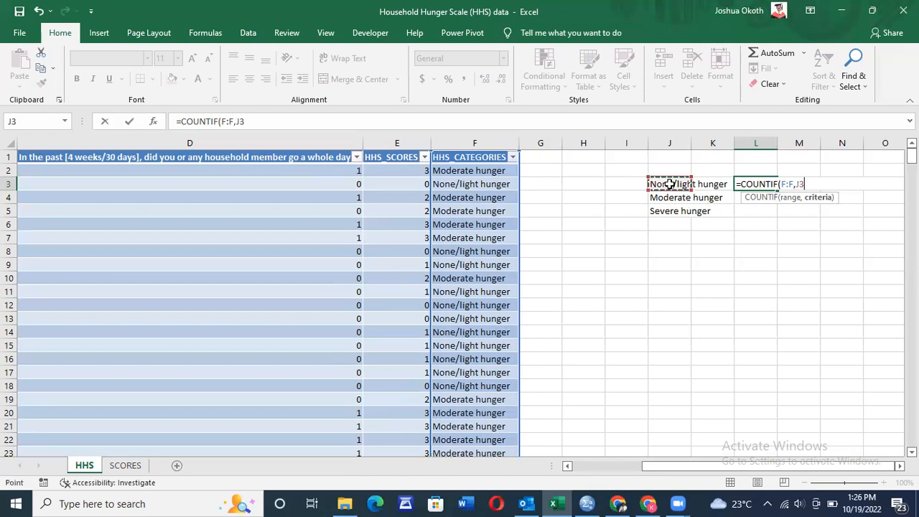
type(")")
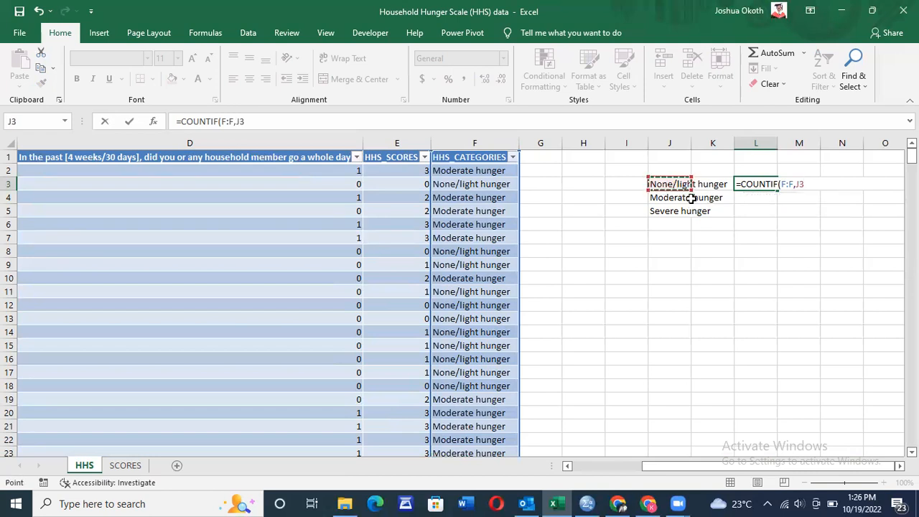
key("Return")
left_click_drag(761, 179, 780, 186)
left_click(775, 187)
- Convert the summary range J3:L5 into a table, treating its first row as data rather than headers
left_click_drag(673, 184, 757, 208)
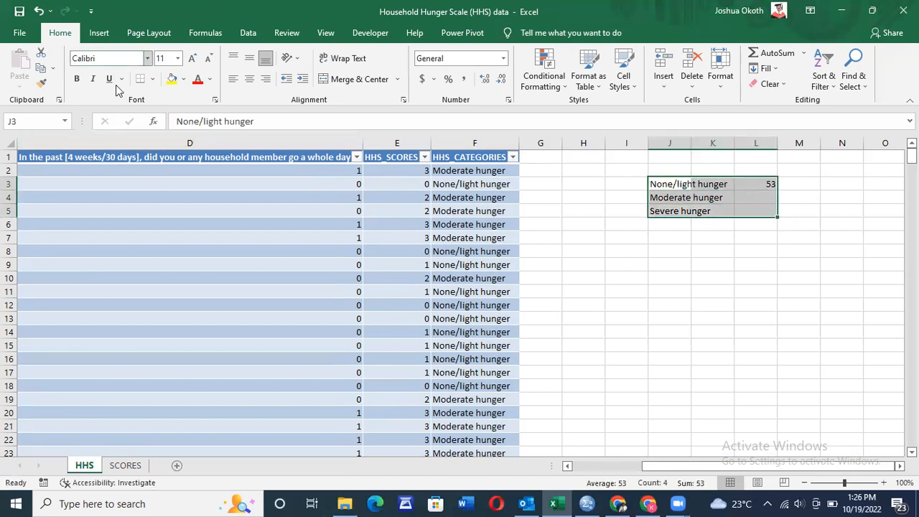
scroll(115, 84, "down", 1)
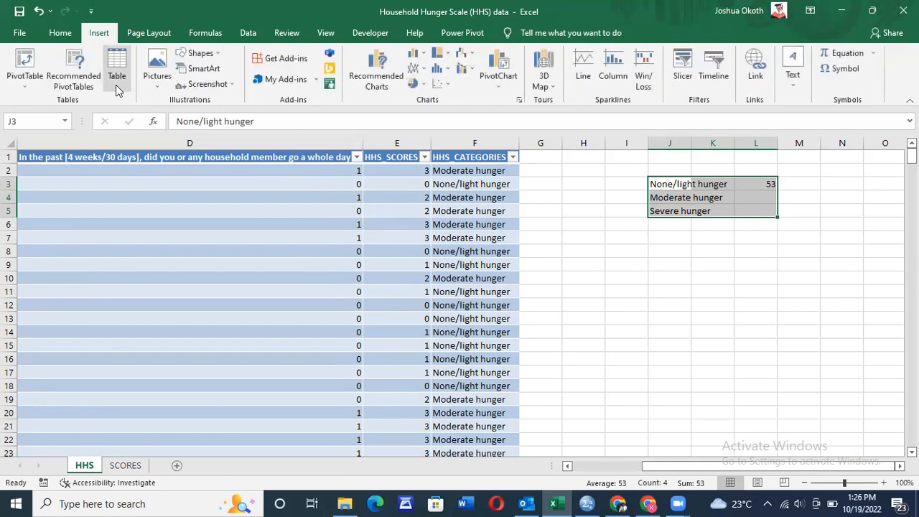
left_click(116, 85)
left_click(236, 328)
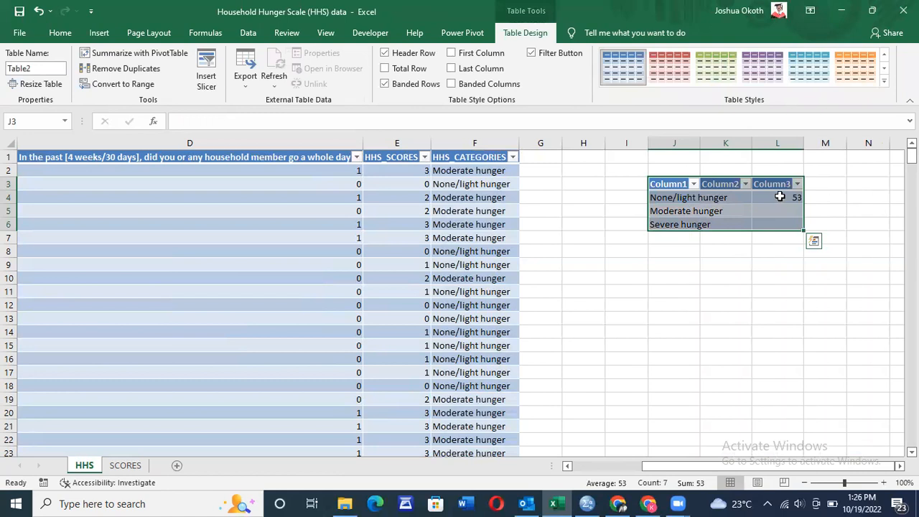
- Fill the COUNTIF formula from L4 down to L6 for the Moderate and Severe hunger rows
left_click(779, 197)
left_click_drag(802, 201, 802, 228)
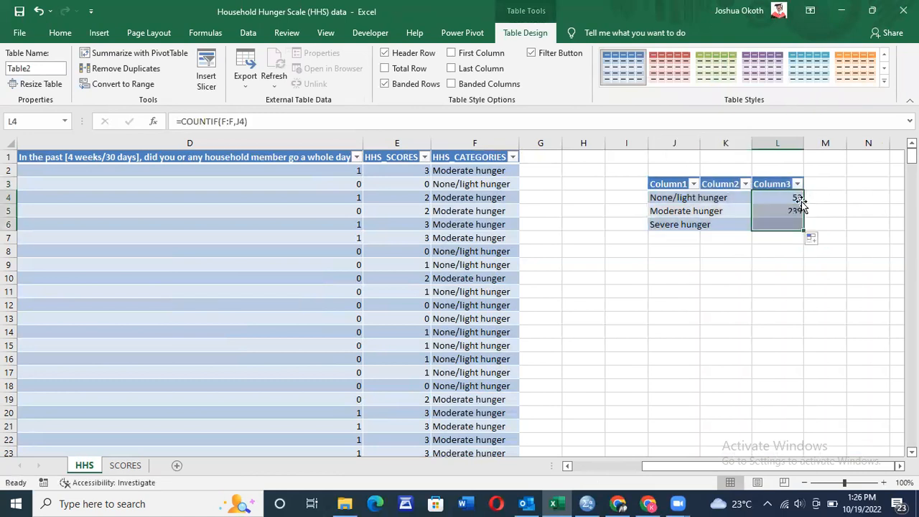
left_click(789, 224)
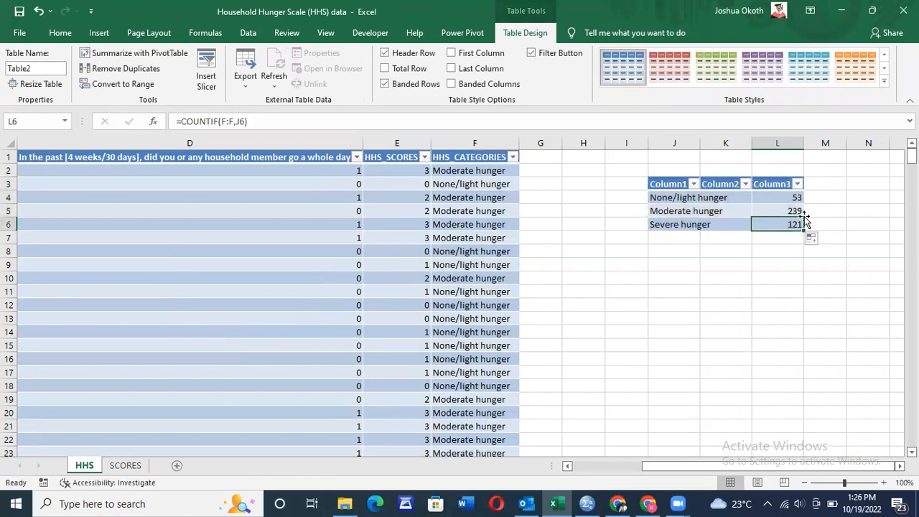
left_click(797, 198)
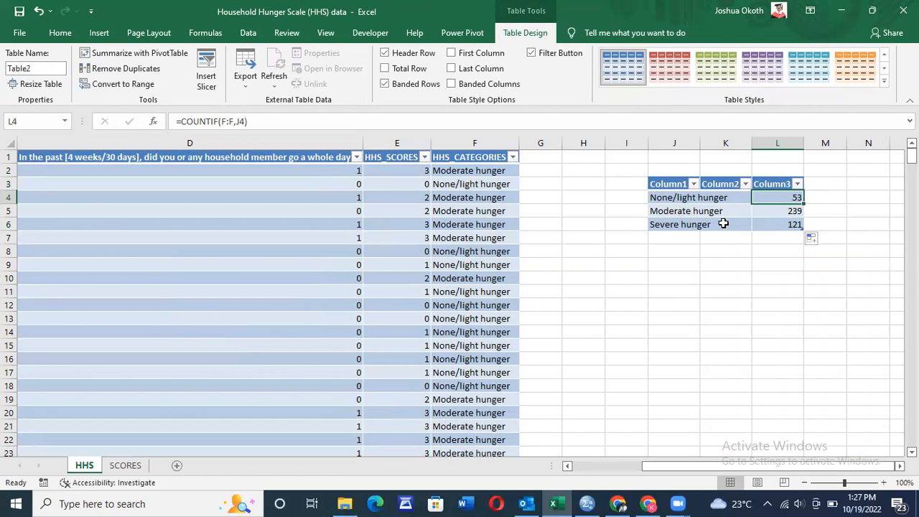
key("Right")
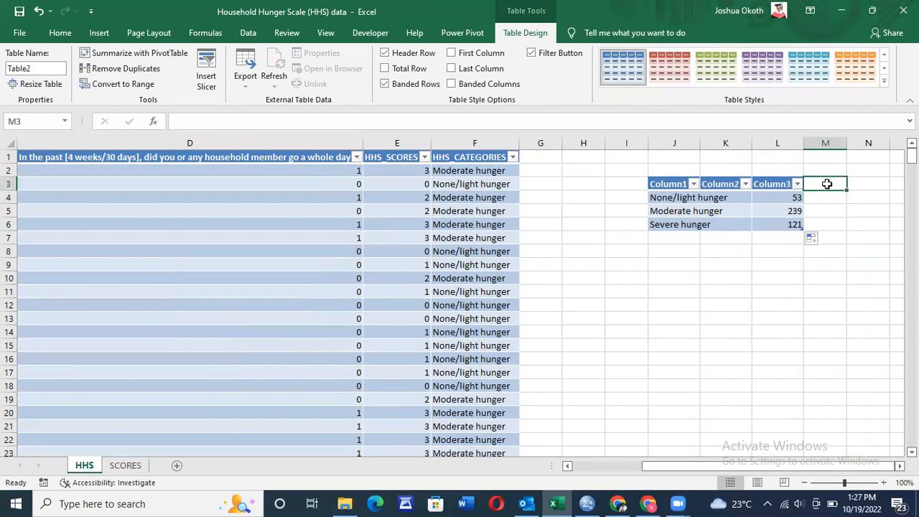
- Total the three category counts L4:L6 in L7 with the SUM function
left_click(784, 239)
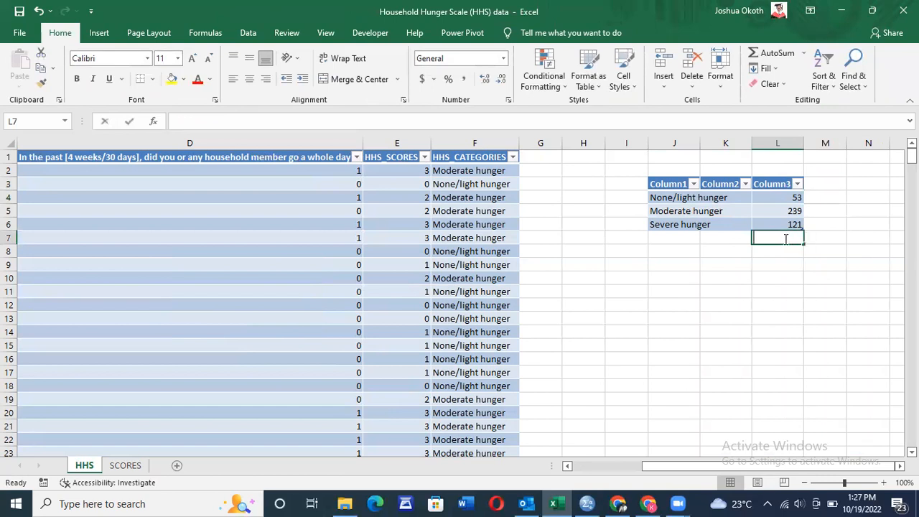
type("=SUM")
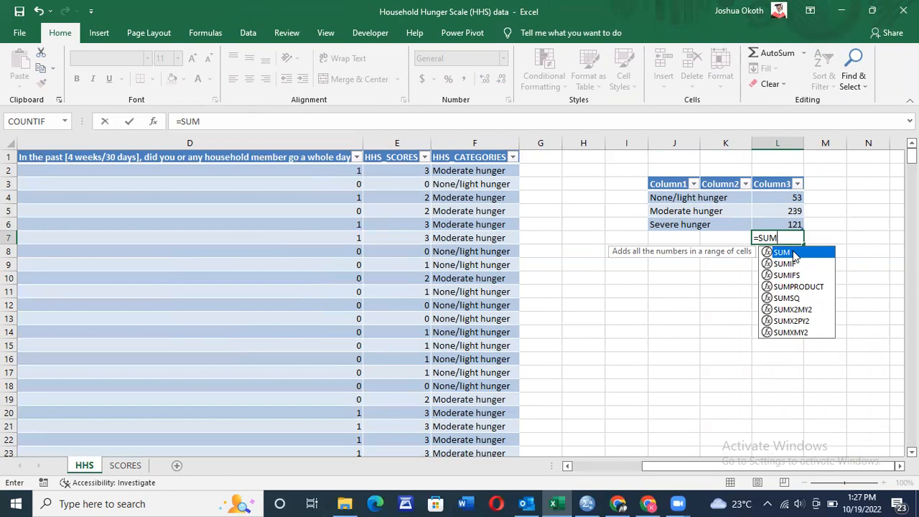
double_click(793, 253)
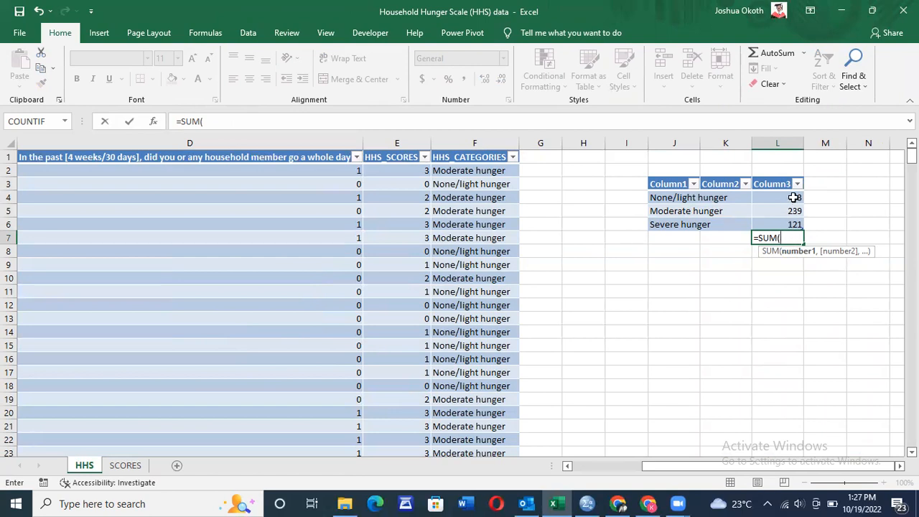
left_click_drag(792, 198, 799, 226)
key("Return")
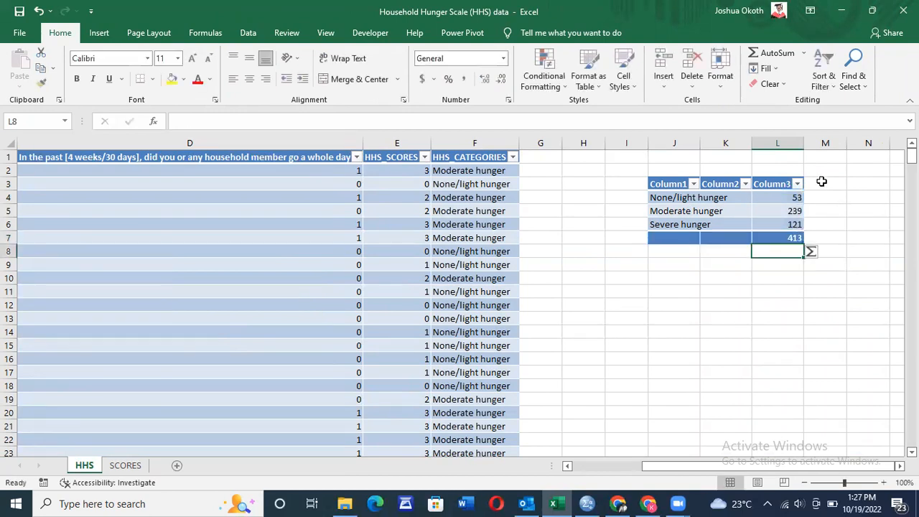
left_click(822, 183)
left_click(816, 196)
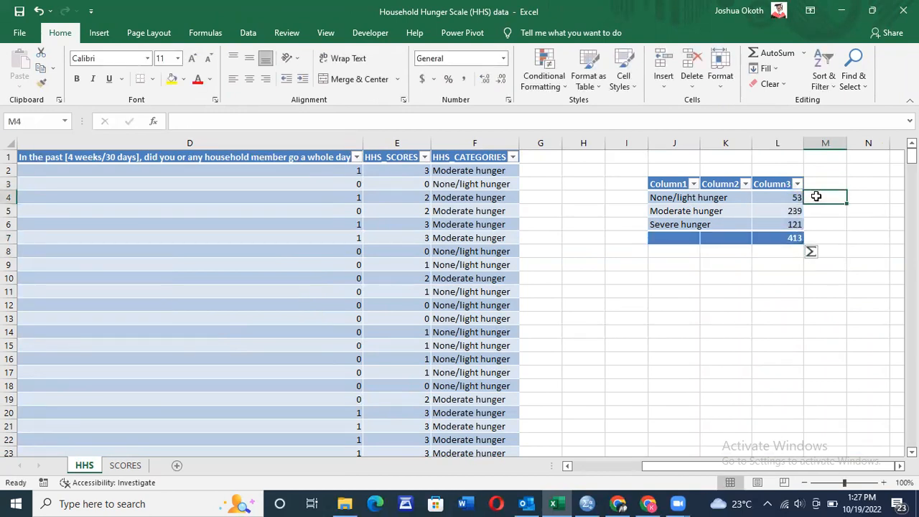
type("=")
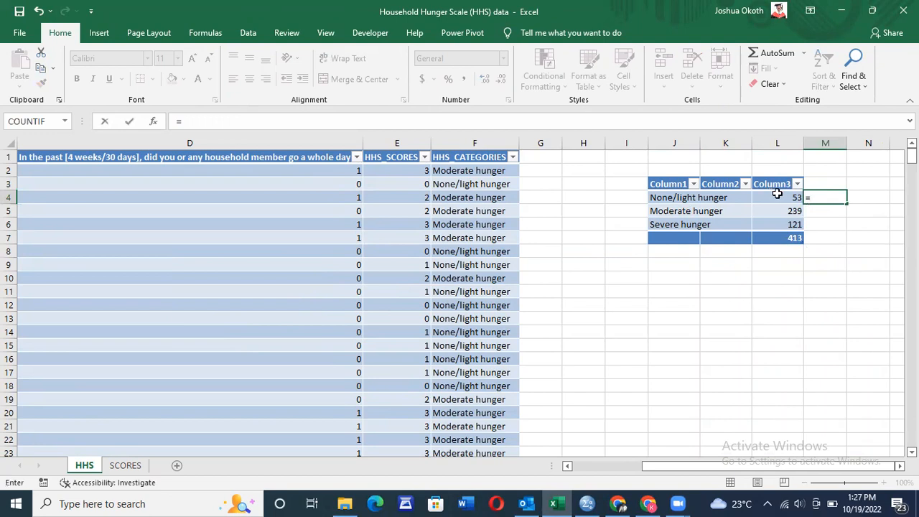
left_click(789, 196)
type("/413")
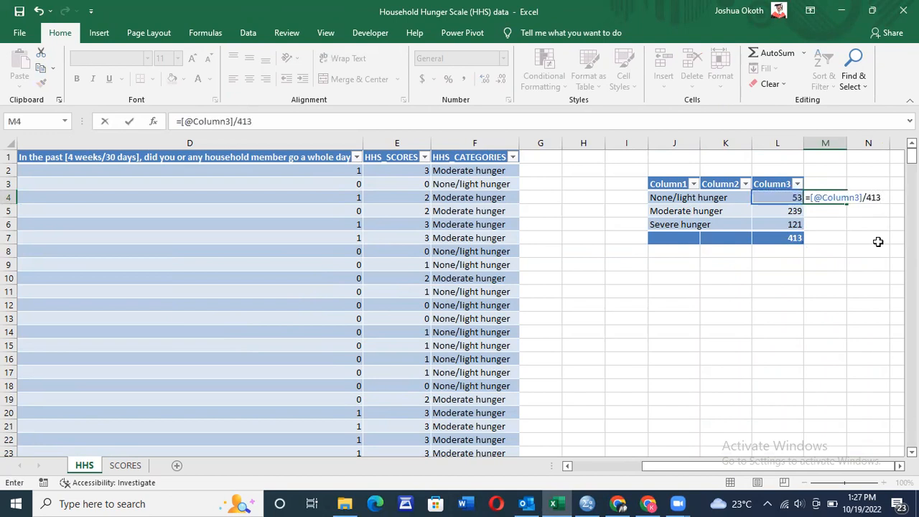
key("Return")
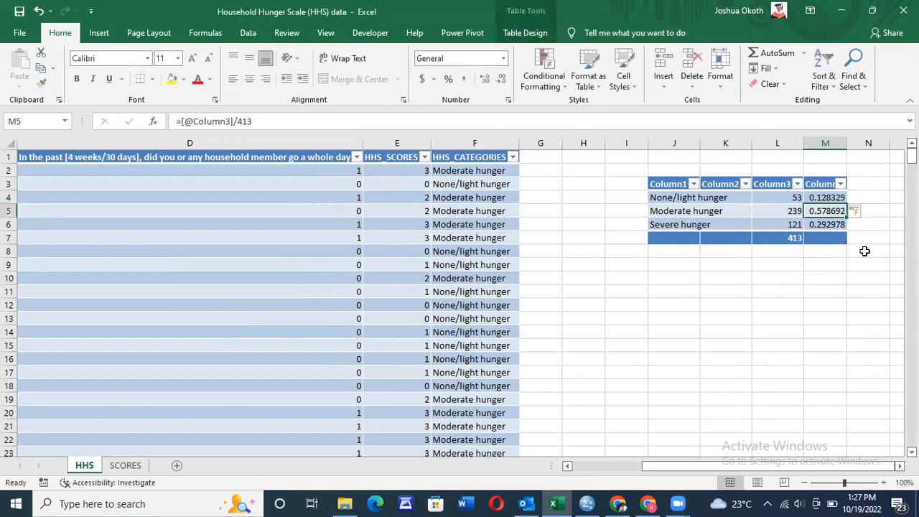
- Select the three calculated household shares in M4:M6
left_click(824, 196)
left_click_drag(825, 198, 833, 223)
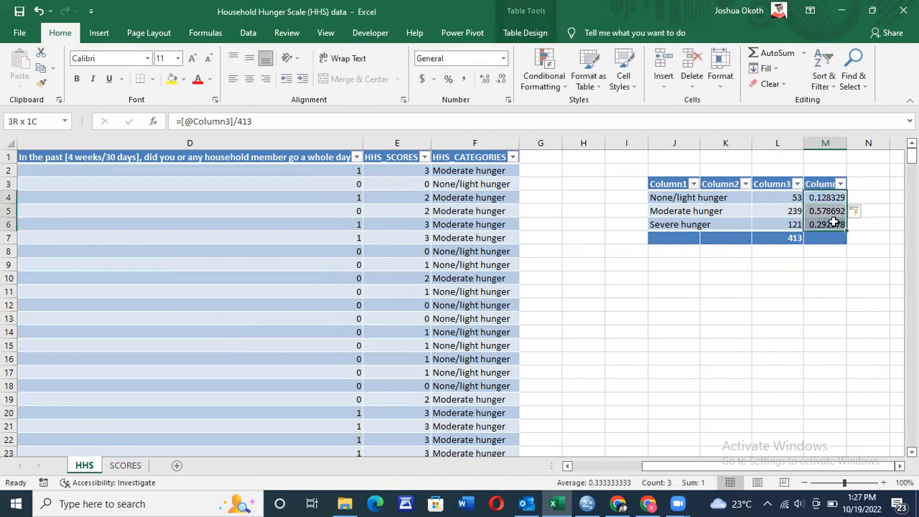